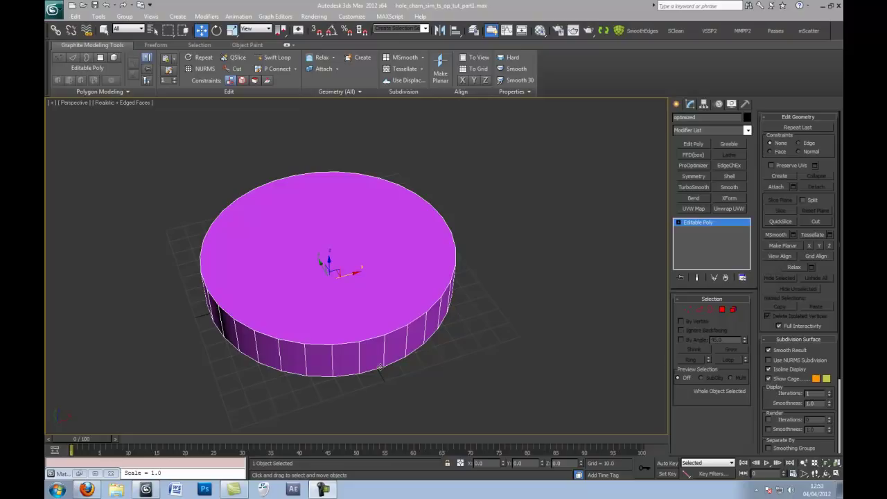
- Select the cylinder's top face and inset it once, adding a first ring of faces
{"action": "left_click", "coordinate": [722, 310]}
{"action": "left_click", "coordinate": [334, 294]}
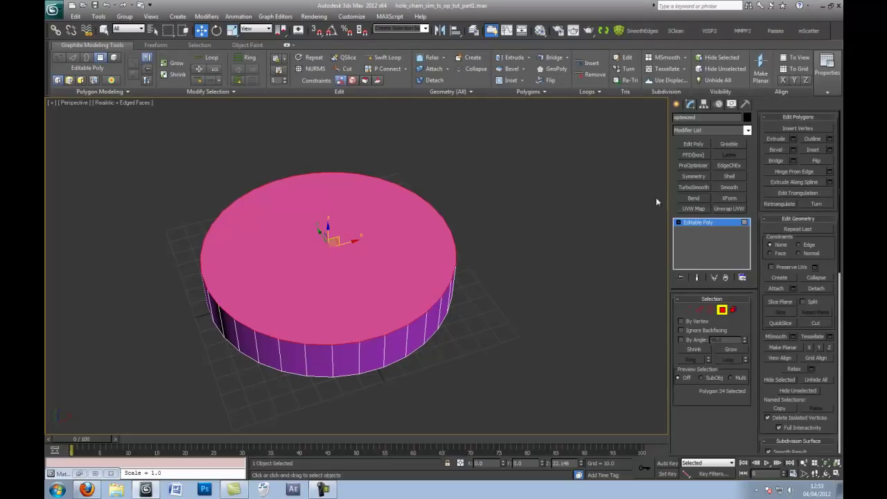
{"action": "left_click", "coordinate": [813, 150]}
{"action": "scroll", "coordinate": [450, 256], "scroll_direction": "up", "scroll_amount": 4}
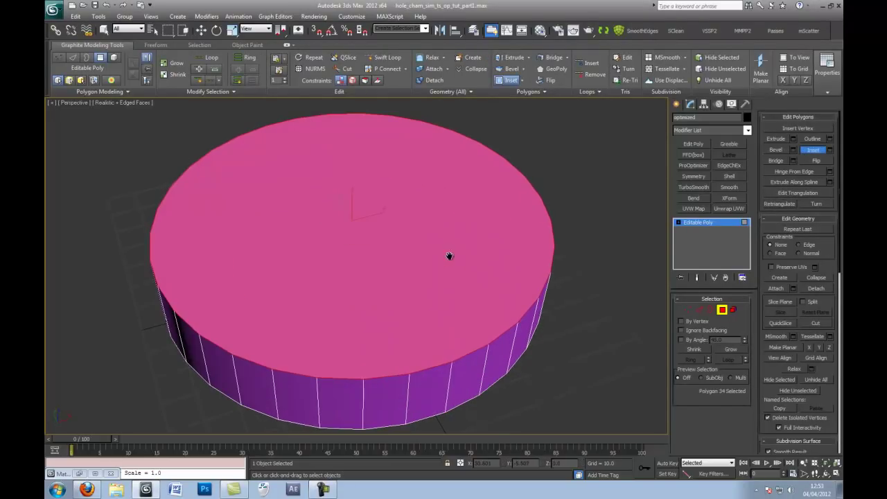
{"action": "mouse_move", "coordinate": [382, 323]}
{"action": "left_mouse_down"}
{"action": "mouse_move", "coordinate": [379, 333]}
{"action": "mouse_move", "coordinate": [378, 301]}
{"action": "mouse_move", "coordinate": [380, 319]}
{"action": "left_mouse_up"}
- Inset the top face a second time, widening the ring around a smaller central face
{"action": "left_click_drag", "start_coordinate": [377, 256], "coordinate": [380, 293]}
{"action": "middle_click_drag", "start_coordinate": [381, 293], "coordinate": [383, 321], "text": "alt"}
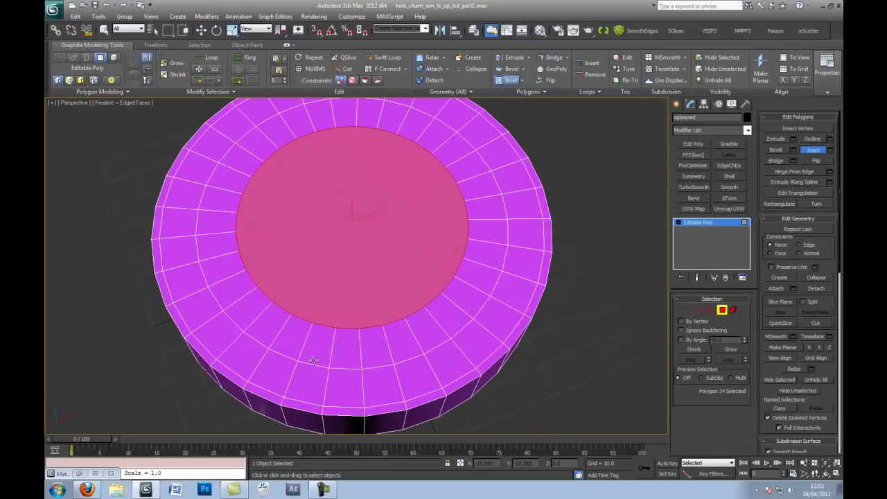
{"action": "mouse_move", "coordinate": [337, 292]}
{"action": "left_mouse_down"}
{"action": "mouse_move", "coordinate": [337, 301]}
{"action": "mouse_move", "coordinate": [327, 295]}
{"action": "left_mouse_up"}
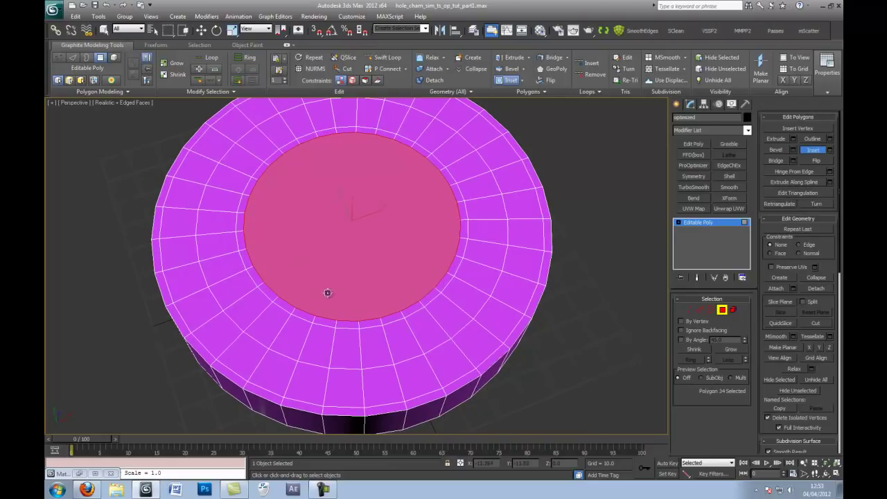
{"action": "left_click", "coordinate": [813, 150]}
{"action": "middle_click_drag", "start_coordinate": [645, 291], "coordinate": [666, 320], "text": "alt"}
- Select two adjacent top-ring edges and use Dot Loop to select every other edge around it
{"action": "left_click", "coordinate": [700, 311]}
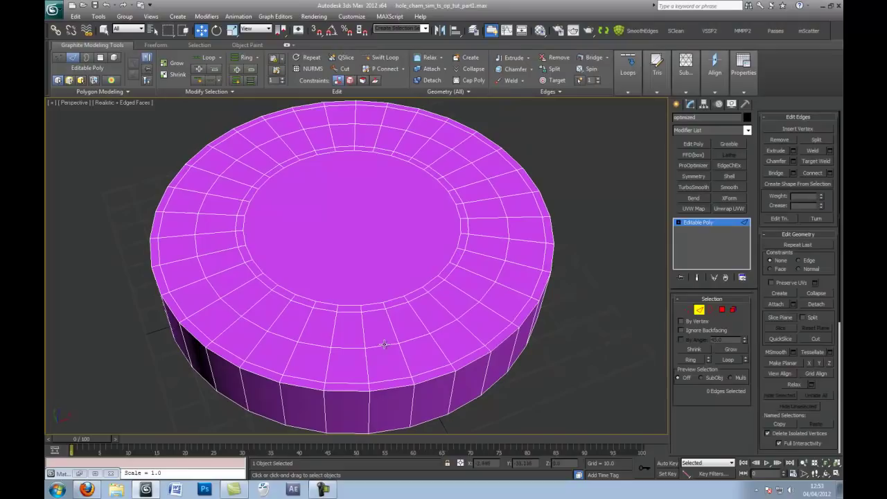
{"action": "left_click", "coordinate": [350, 348]}
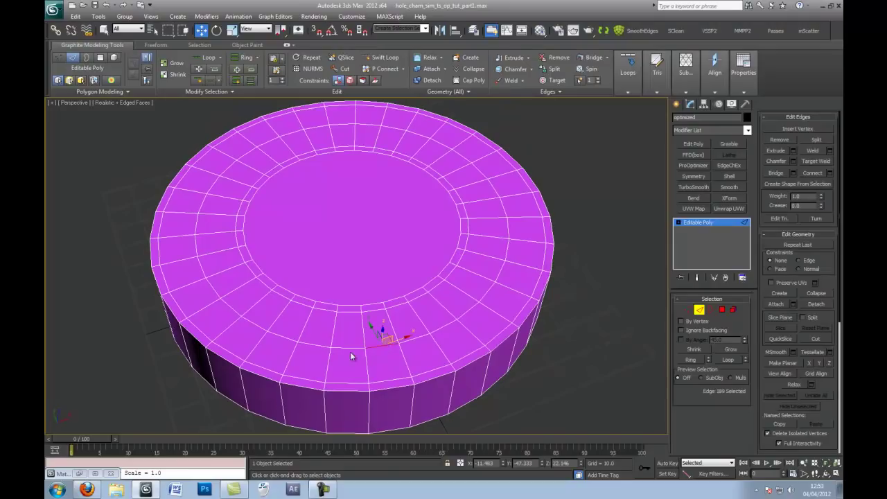
{"action": "left_click", "coordinate": [201, 91]}
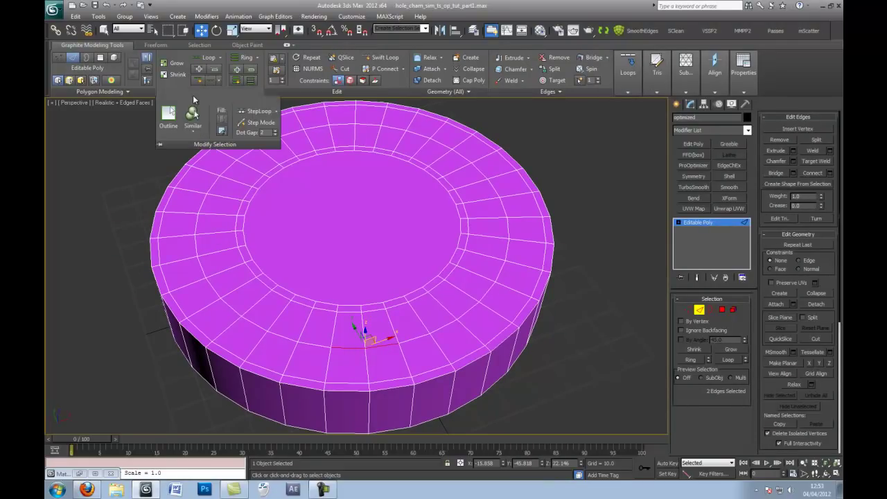
{"action": "right_click", "coordinate": [276, 134]}
{"action": "left_click", "coordinate": [209, 82]}
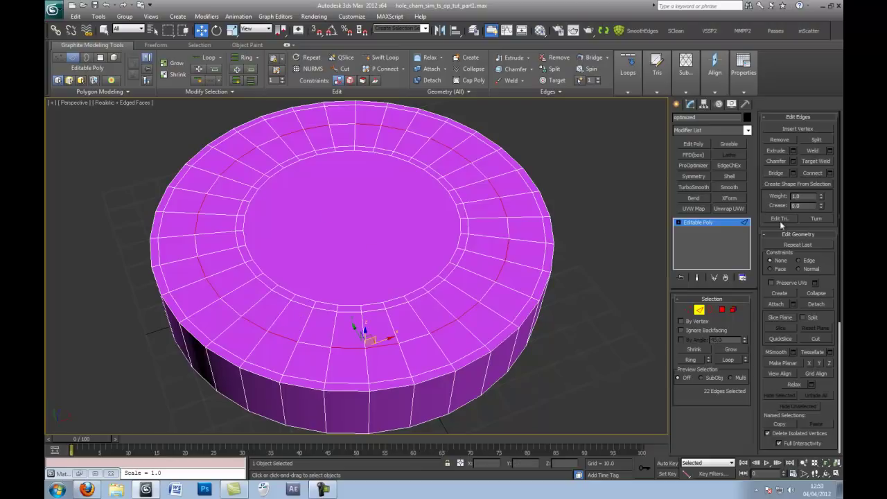
- Collapse the alternating ring edges into single points, triangulating that band
{"action": "left_click", "coordinate": [816, 294]}
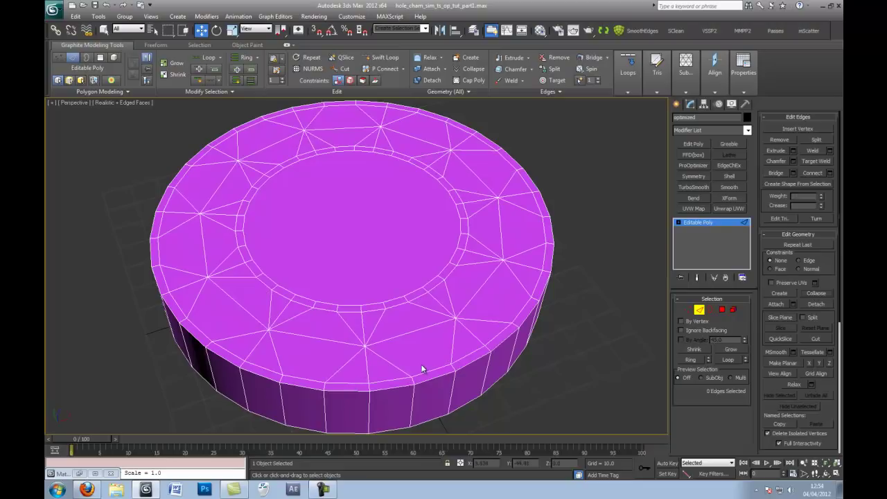
{"action": "key", "text": "1"}
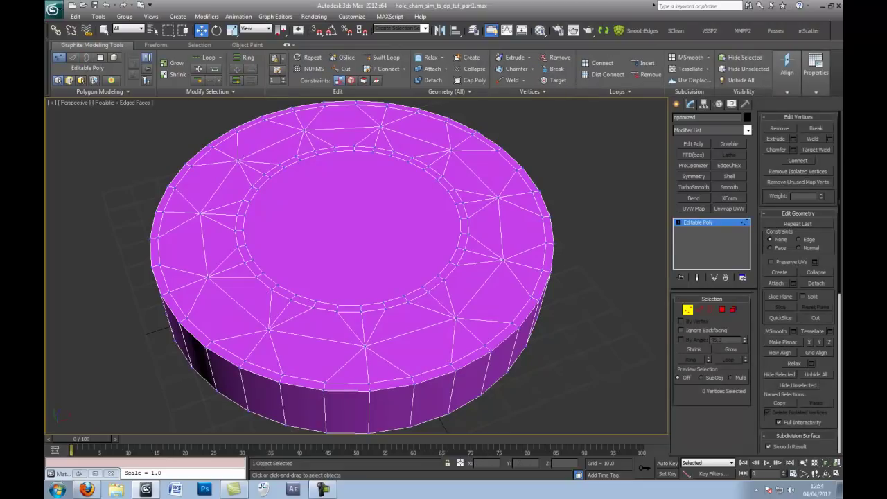
{"action": "left_click", "coordinate": [816, 317]}
- Cut new edges from an outer rim vertex to two inner-ring vertices
{"action": "middle_click_drag", "start_coordinate": [382, 312], "coordinate": [376, 278]}
{"action": "scroll", "coordinate": [377, 278], "scroll_direction": "up", "scroll_amount": 3}
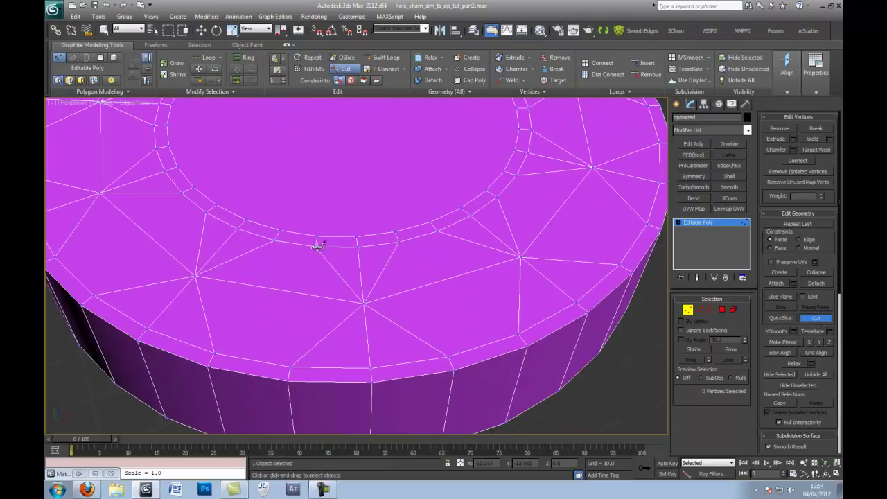
{"action": "left_click", "coordinate": [291, 365]}
{"action": "left_click", "coordinate": [315, 245]}
{"action": "left_click", "coordinate": [399, 242]}
{"action": "scroll", "coordinate": [453, 337], "scroll_direction": "down", "scroll_amount": 5}
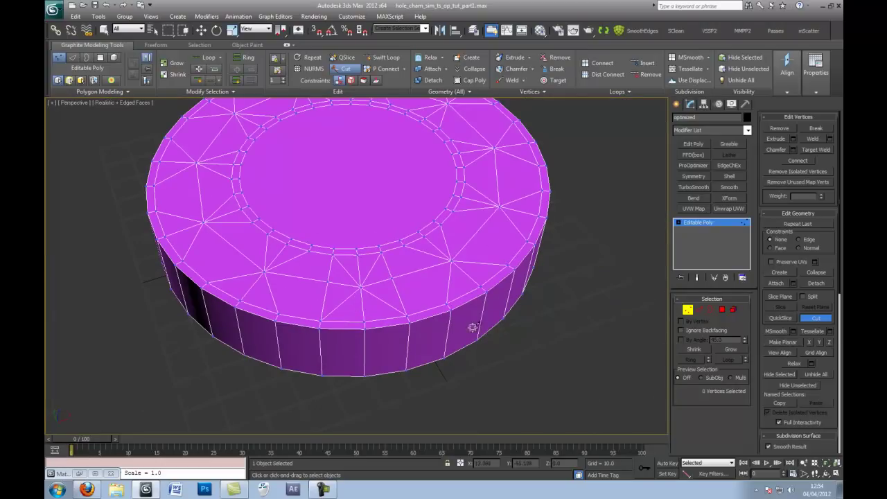
- Return to object level and unhide all hidden objects with Unhide All
{"action": "key", "text": "w"}
{"action": "scroll", "coordinate": [471, 285], "scroll_direction": "down", "scroll_amount": 4}
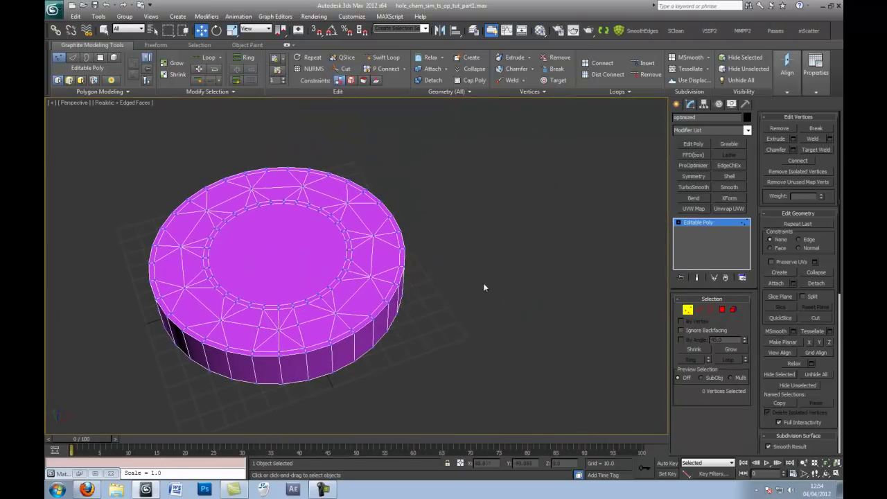
{"action": "key", "text": "1"}
{"action": "right_click", "coordinate": [427, 280]}
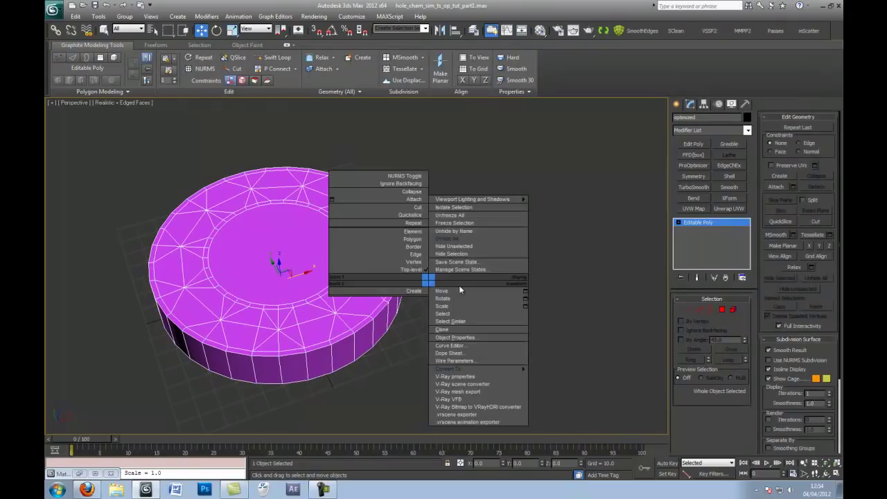
{"action": "left_click", "coordinate": [451, 239]}
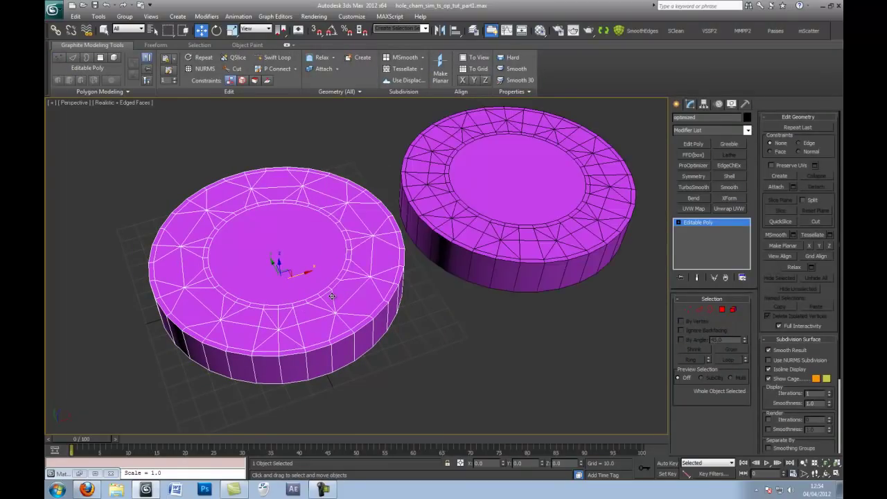
- Delete the edited left disc and set the remaining disc's Absolute X to 0
{"action": "key", "text": "Delete"}
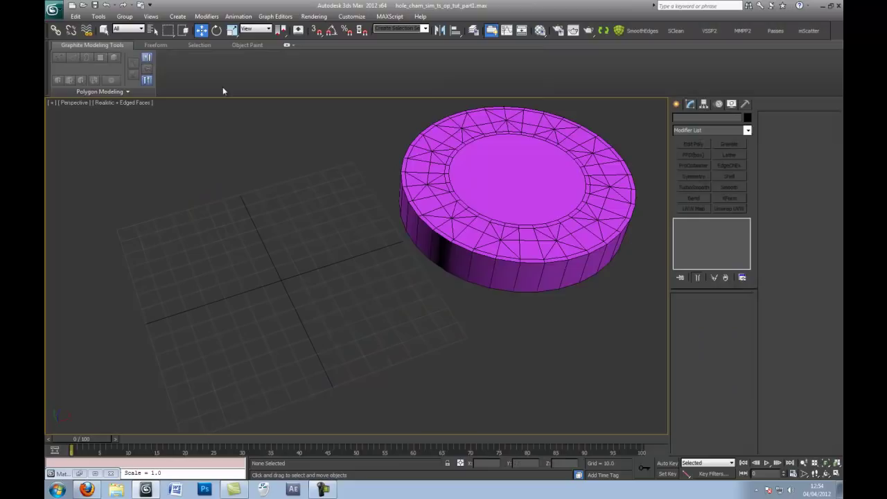
{"action": "right_click", "coordinate": [203, 32]}
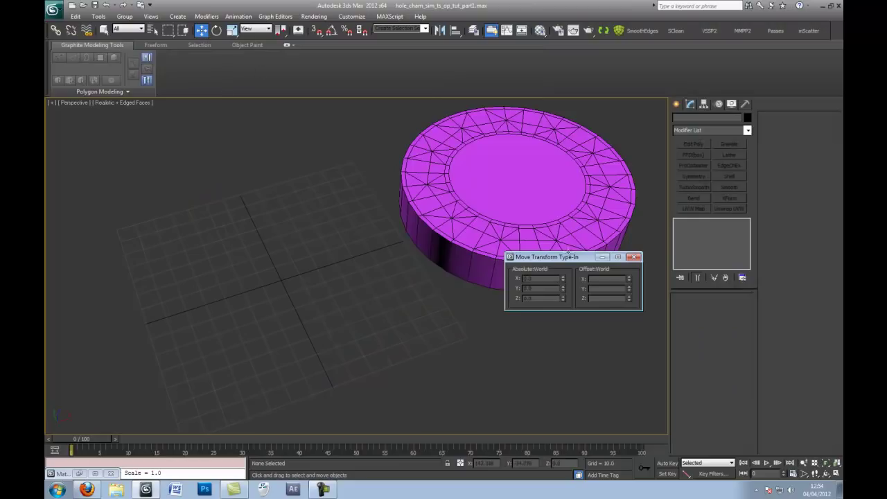
{"action": "left_click", "coordinate": [633, 257]}
{"action": "left_click", "coordinate": [557, 225]}
{"action": "right_click", "coordinate": [201, 32]}
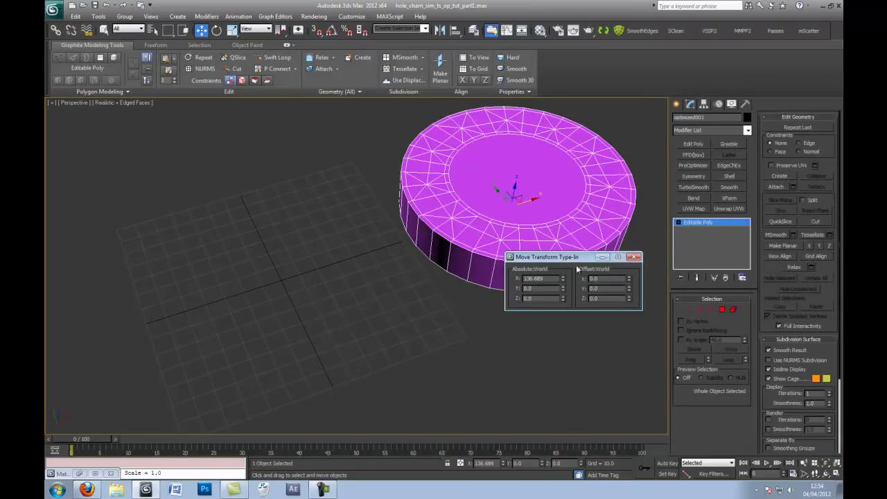
{"action": "right_click", "coordinate": [563, 278]}
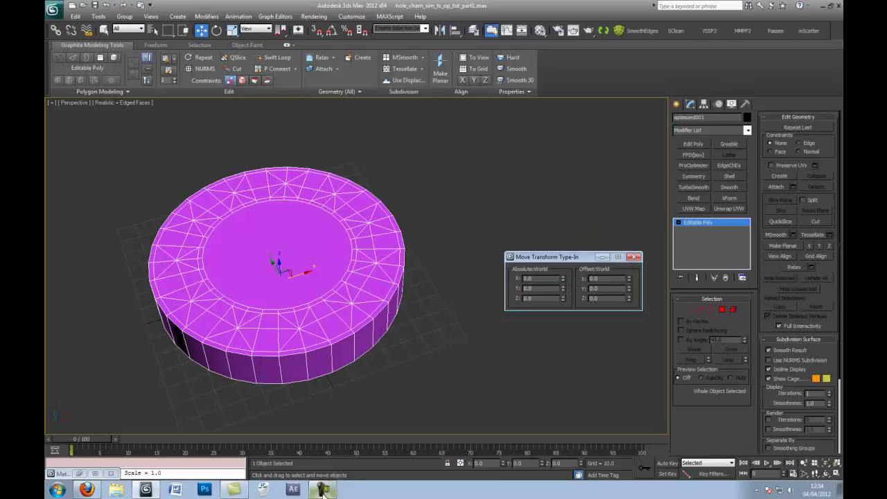
{"action": "mouse_move", "coordinate": [324, 491]}
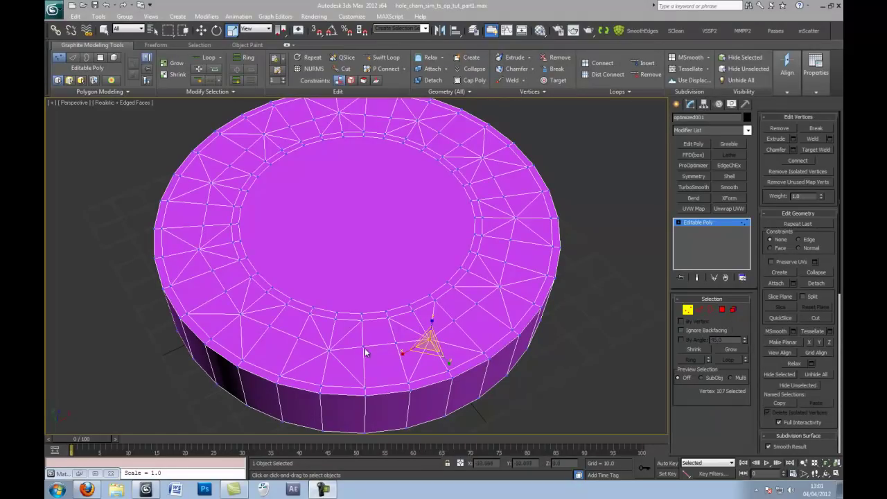
- Select all 11 similar ring vertices and scale them slightly inward
{"action": "left_click", "coordinate": [206, 91]}
{"action": "left_click", "coordinate": [197, 116]}
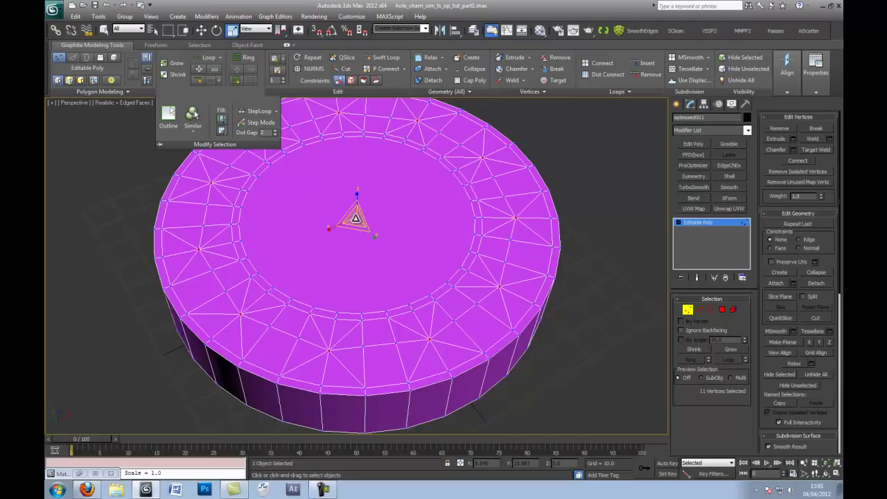
{"action": "left_click_drag", "start_coordinate": [355, 220], "coordinate": [359, 220]}
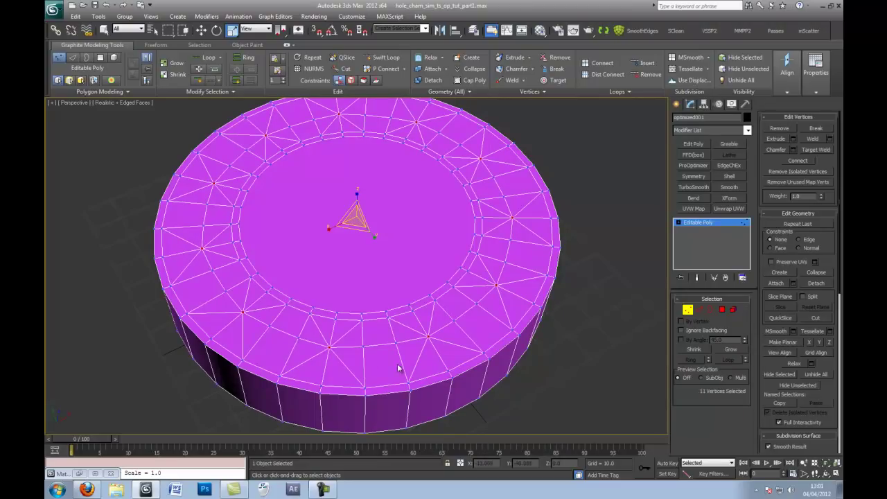
{"action": "middle_click_drag", "start_coordinate": [418, 359], "coordinate": [420, 370], "text": "alt"}
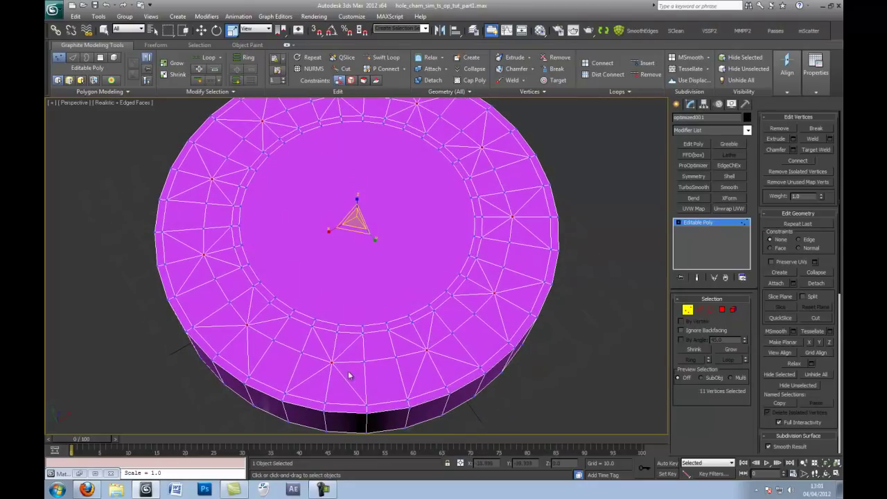
- Select the 33-edge ring loop and scale it slightly outward with the Edge constraint on
{"action": "left_click", "coordinate": [700, 310]}
{"action": "left_click", "coordinate": [378, 362]}
{"action": "left_click", "coordinate": [359, 363], "text": "ctrl"}
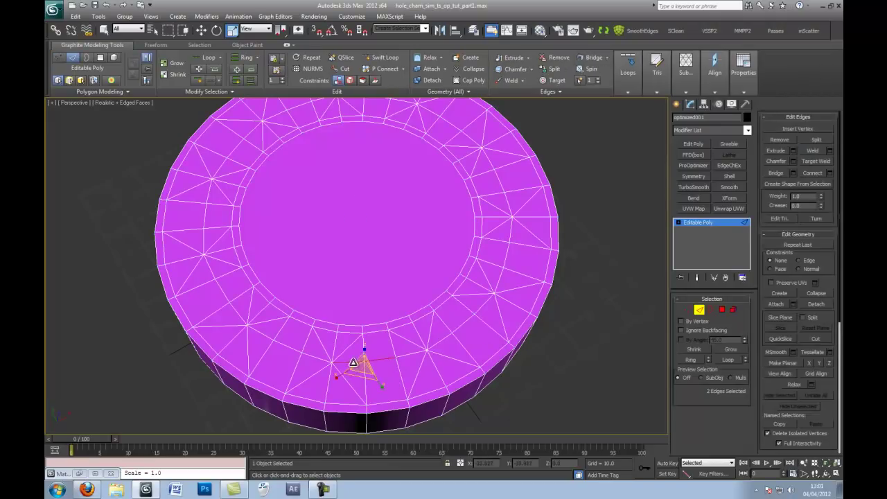
{"action": "left_click", "coordinate": [728, 359]}
{"action": "left_click", "coordinate": [194, 91]}
{"action": "left_click", "coordinate": [193, 113]}
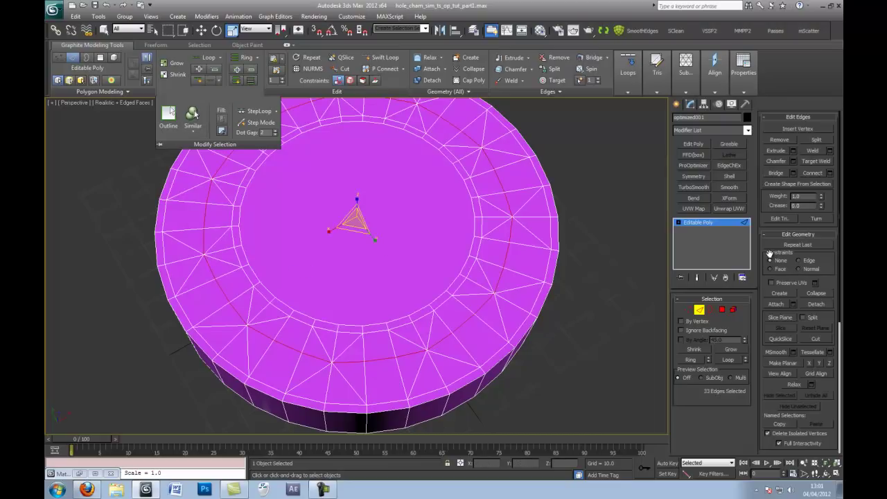
{"action": "left_click", "coordinate": [799, 260]}
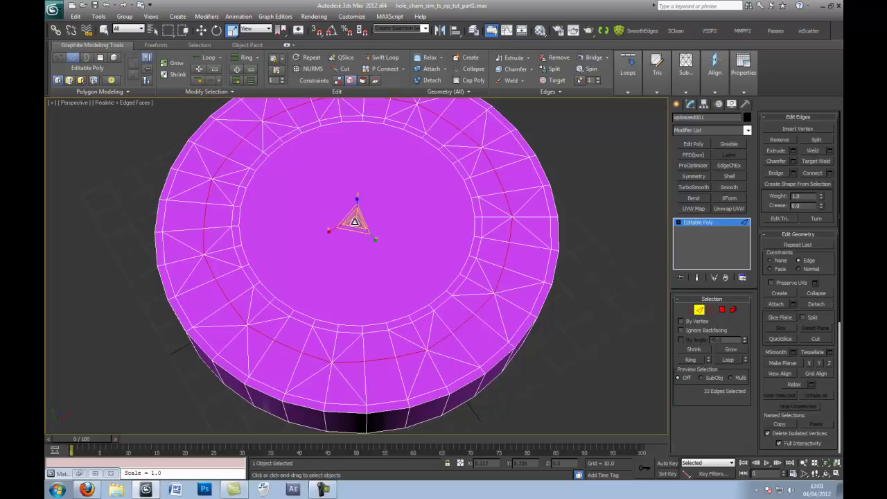
{"action": "left_click_drag", "start_coordinate": [354, 222], "coordinate": [354, 221]}
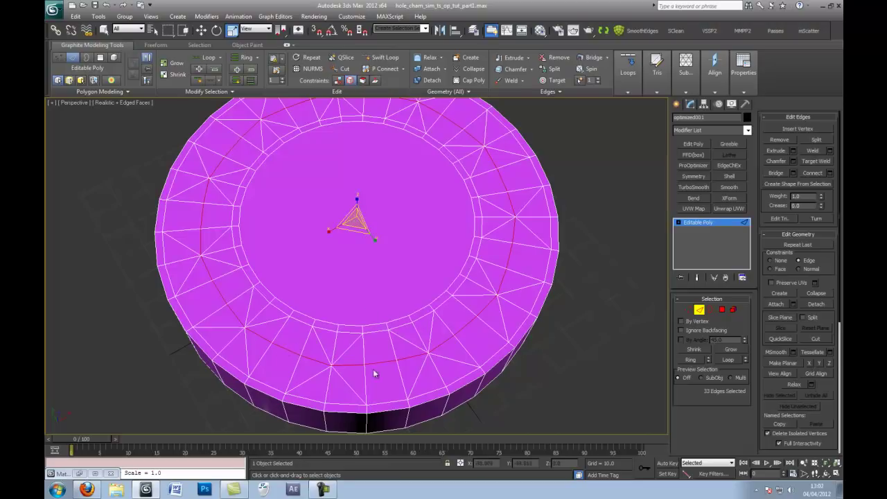
{"action": "left_click", "coordinate": [688, 310]}
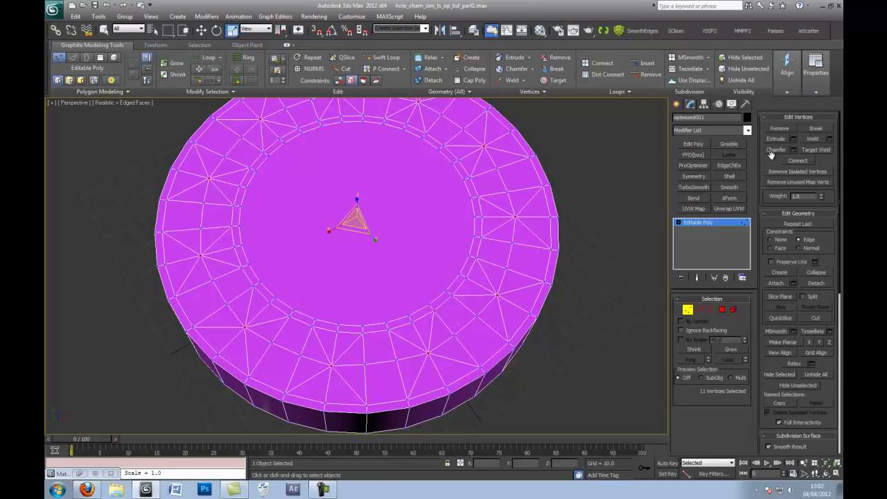
- Chamfer the 11 ring vertices into small octagonal faces, giving 88 vertices
{"action": "left_click", "coordinate": [776, 149]}
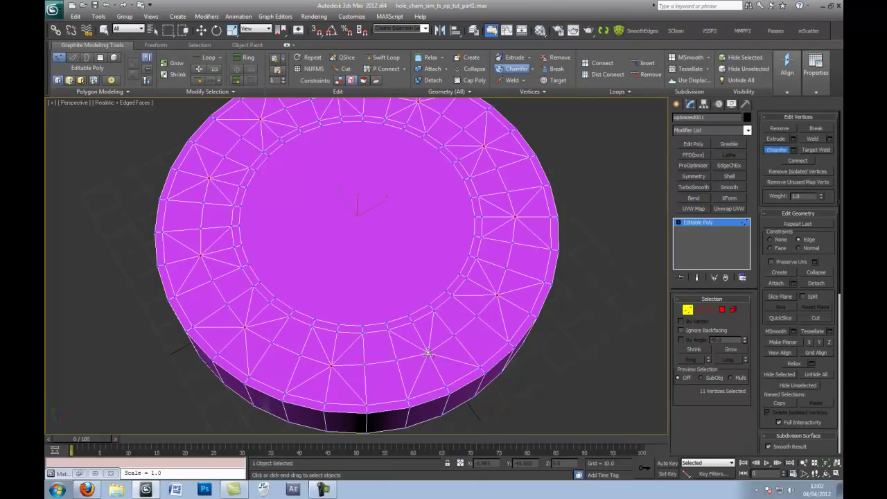
{"action": "mouse_move", "coordinate": [428, 352]}
{"action": "left_mouse_down"}
{"action": "mouse_move", "coordinate": [429, 330]}
{"action": "mouse_move", "coordinate": [440, 356]}
{"action": "left_mouse_up"}
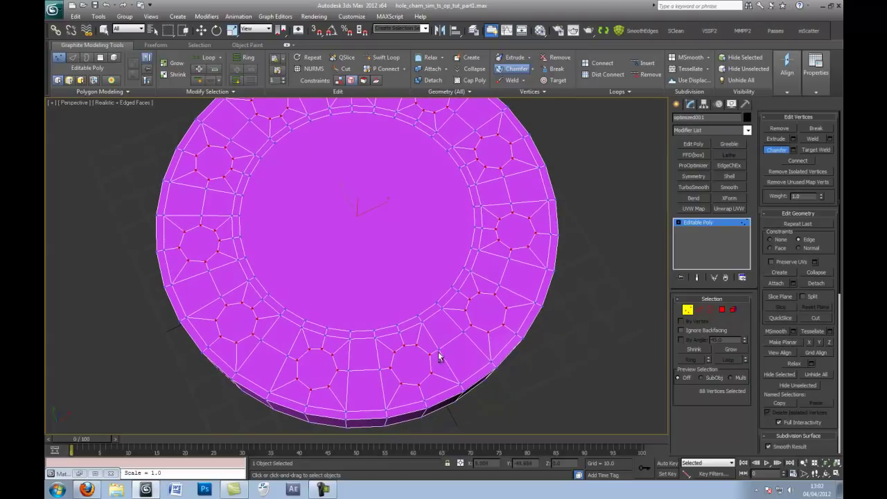
{"action": "middle_click_drag", "start_coordinate": [440, 356], "coordinate": [414, 320]}
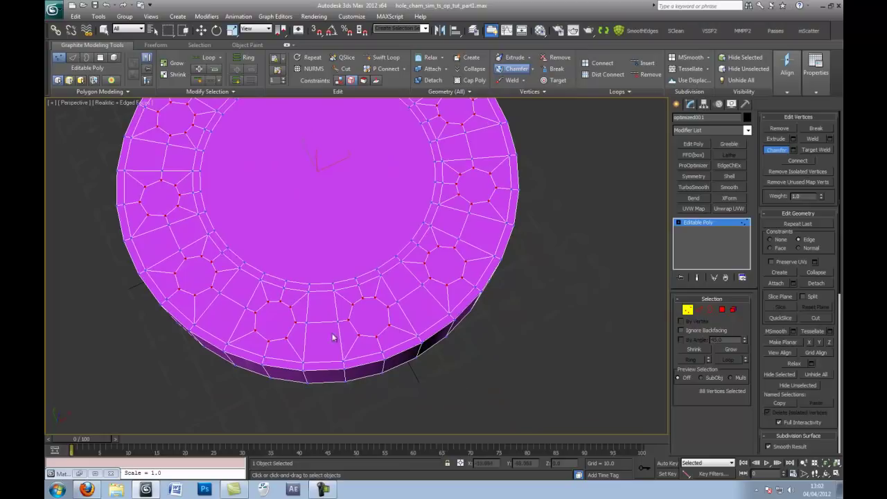
{"action": "scroll", "coordinate": [326, 325], "scroll_direction": "up", "scroll_amount": 3}
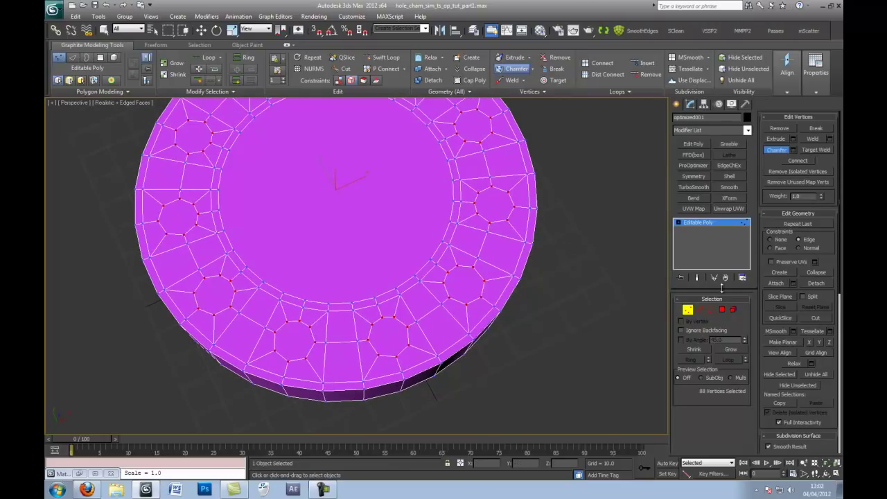
{"action": "left_click", "coordinate": [776, 150]}
- Select one octagonal face and, via Similar, all 11 matching octagons
{"action": "middle_click_drag", "start_coordinate": [444, 326], "coordinate": [444, 263], "text": "alt"}
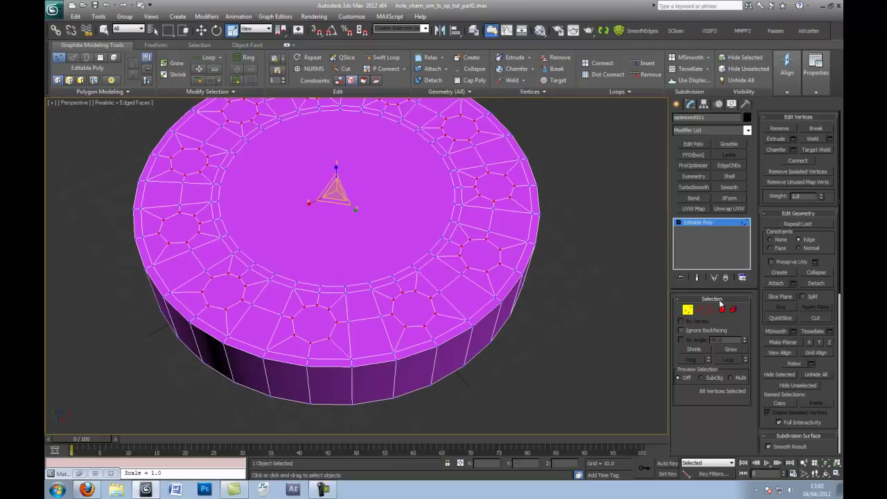
{"action": "left_click", "coordinate": [723, 312]}
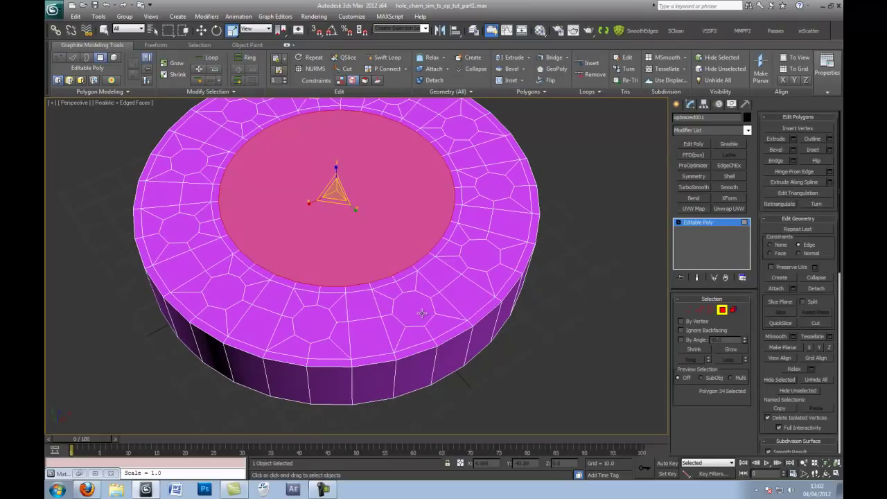
{"action": "left_click", "coordinate": [419, 313]}
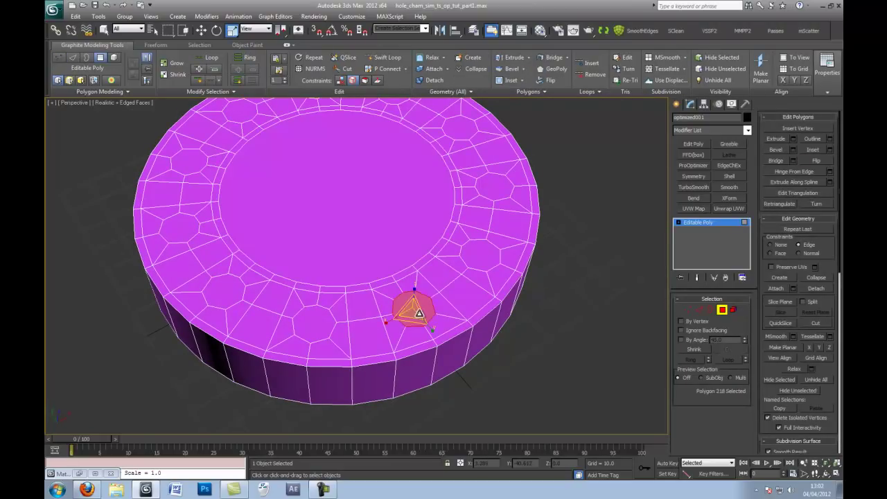
{"action": "left_click", "coordinate": [205, 92]}
{"action": "left_click", "coordinate": [192, 114]}
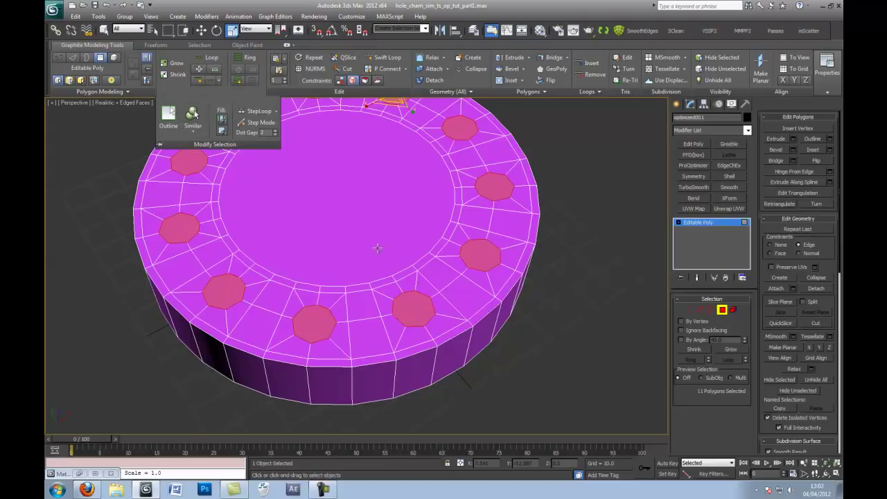
- Inset the 11 octagons and bevel them downward into recessed holes
{"action": "left_click", "coordinate": [813, 150]}
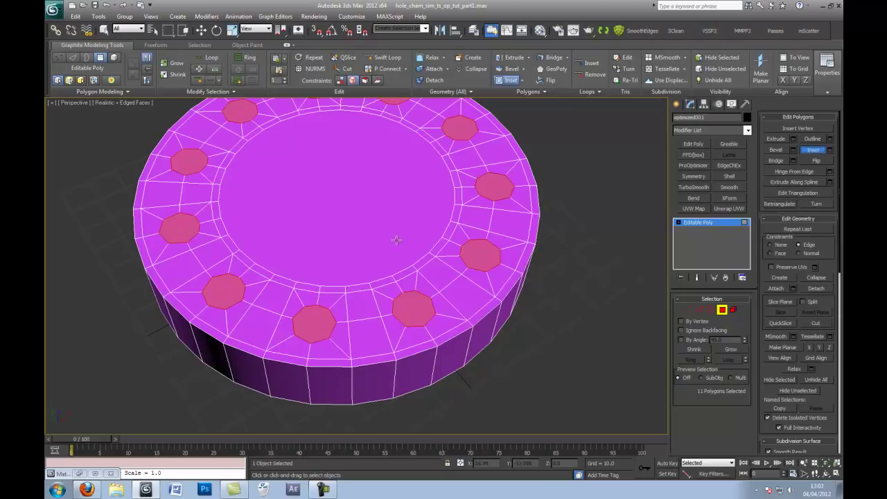
{"action": "left_click_drag", "start_coordinate": [418, 314], "coordinate": [412, 309]}
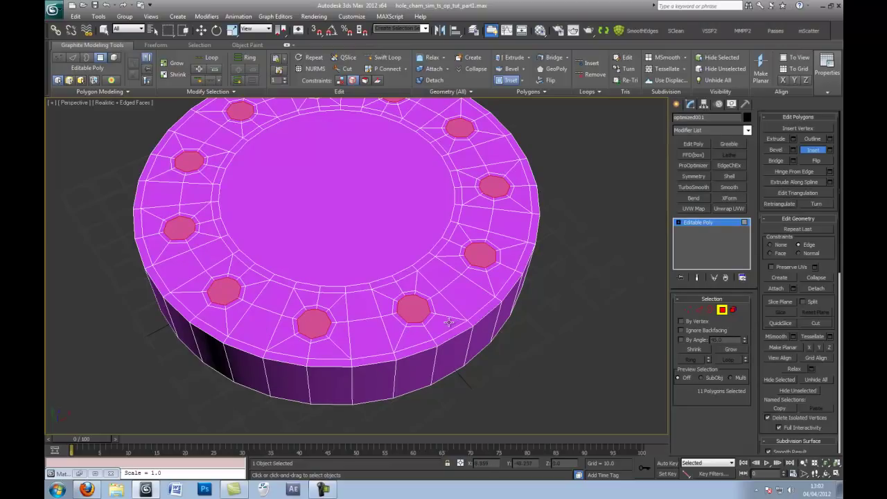
{"action": "left_click", "coordinate": [777, 150]}
{"action": "scroll", "coordinate": [303, 278], "scroll_direction": "up", "scroll_amount": 3}
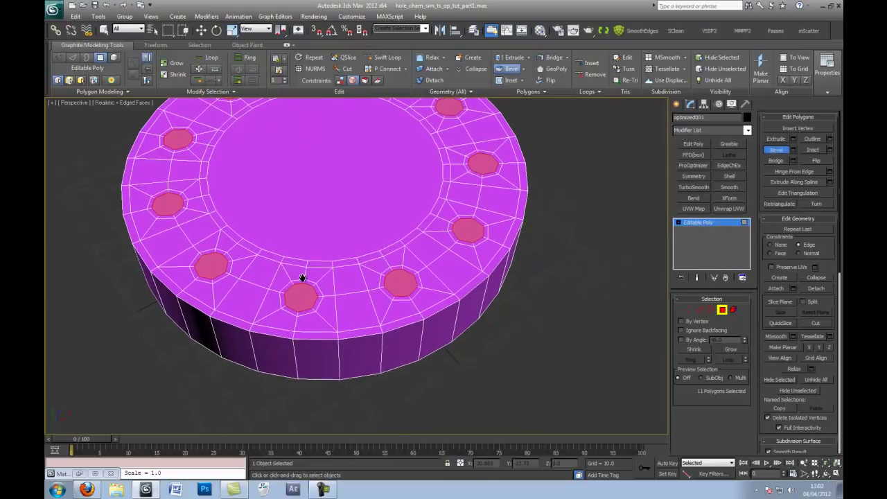
{"action": "left_click_drag", "start_coordinate": [437, 305], "coordinate": [433, 323]}
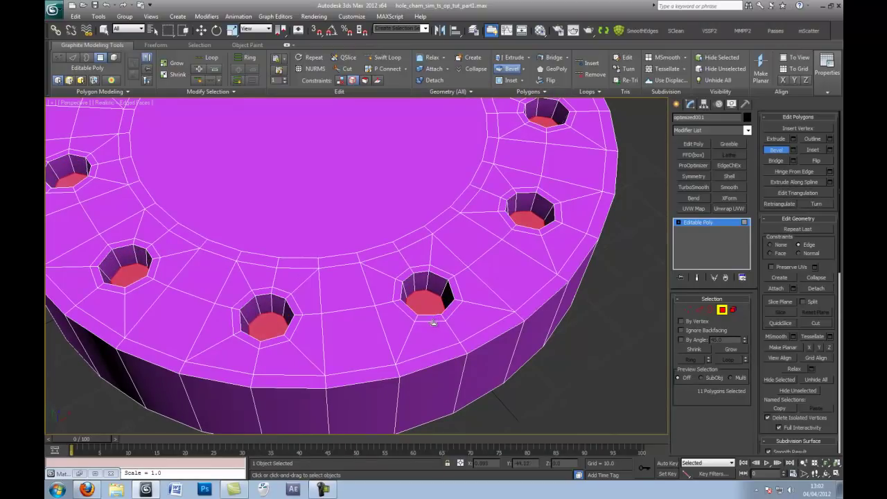
- Select one hole edge and, with Similar, the matching edge on all 11 holes
{"action": "left_click", "coordinate": [781, 155]}
{"action": "scroll", "coordinate": [481, 293], "scroll_direction": "down", "scroll_amount": 3}
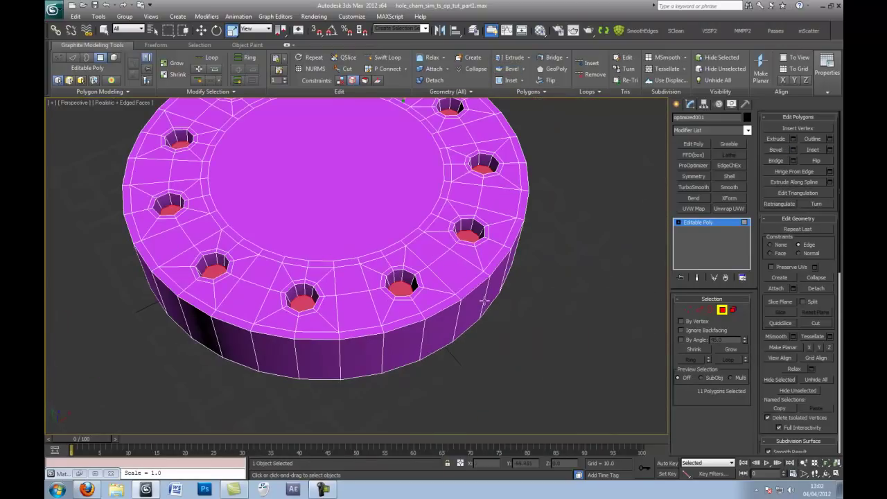
{"action": "left_click", "coordinate": [700, 310]}
{"action": "scroll", "coordinate": [489, 317], "scroll_direction": "up", "scroll_amount": 3}
{"action": "middle_click_drag", "start_coordinate": [489, 317], "coordinate": [450, 310]}
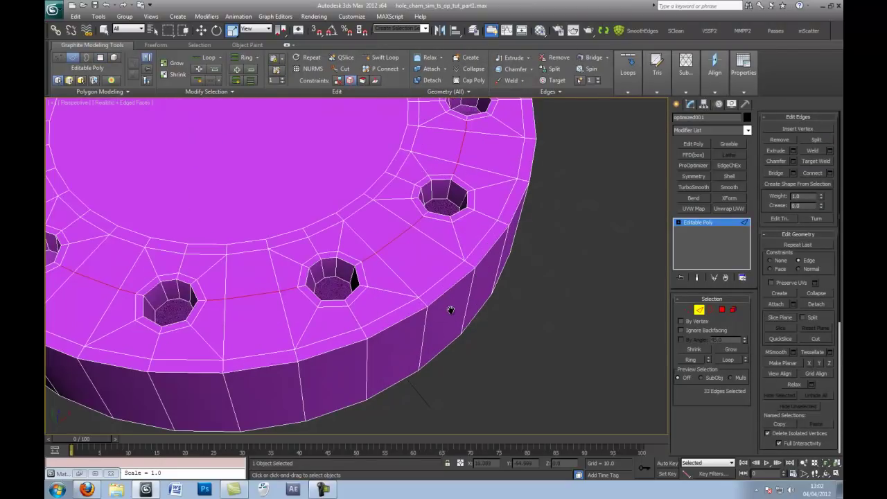
{"action": "left_click", "coordinate": [323, 269]}
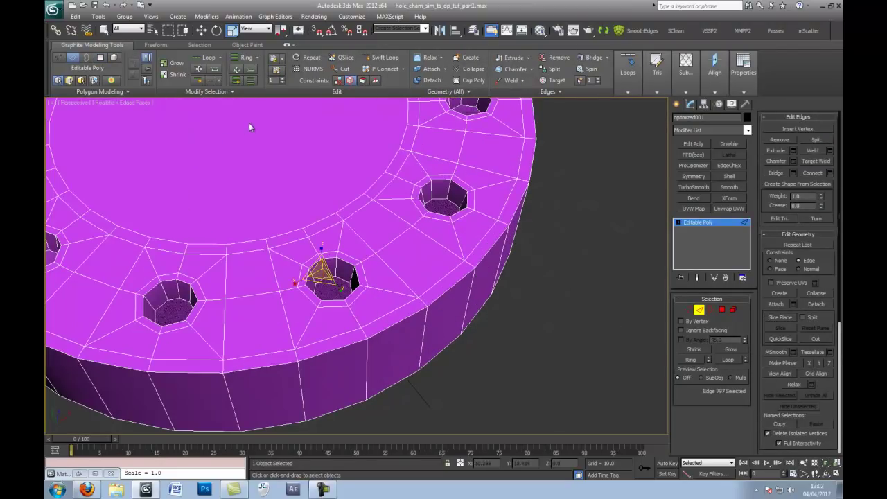
{"action": "left_click", "coordinate": [232, 92]}
{"action": "left_click", "coordinate": [194, 114]}
- Extend the selection with Ring to every edge around the hole walls
{"action": "scroll", "coordinate": [418, 278], "scroll_direction": "down", "scroll_amount": 5}
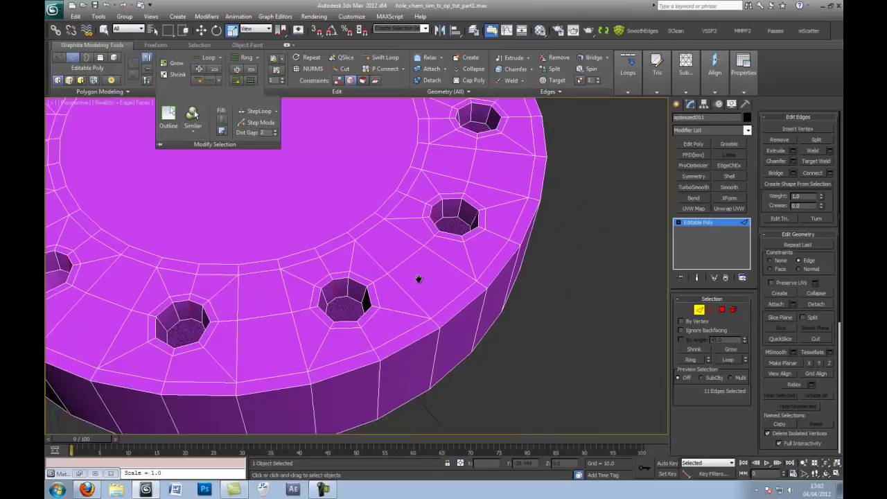
{"action": "middle_click_drag", "start_coordinate": [479, 326], "coordinate": [495, 334]}
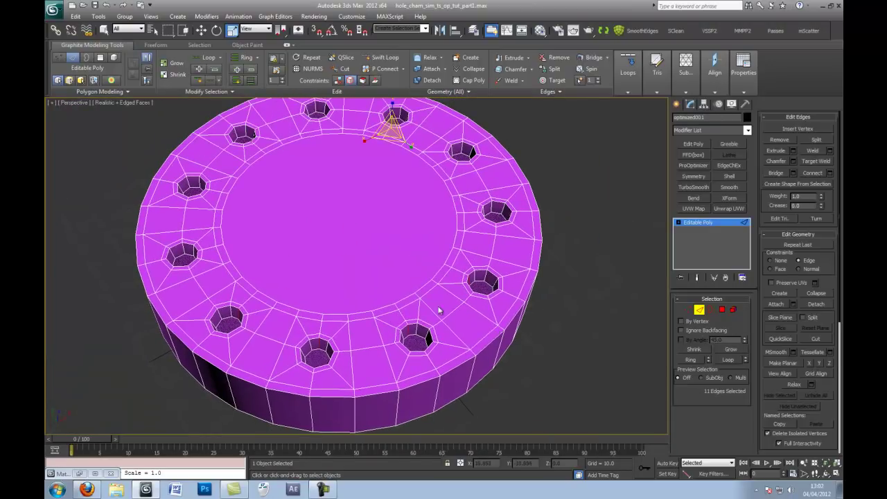
{"action": "middle_click_drag", "start_coordinate": [222, 244], "coordinate": [291, 270]}
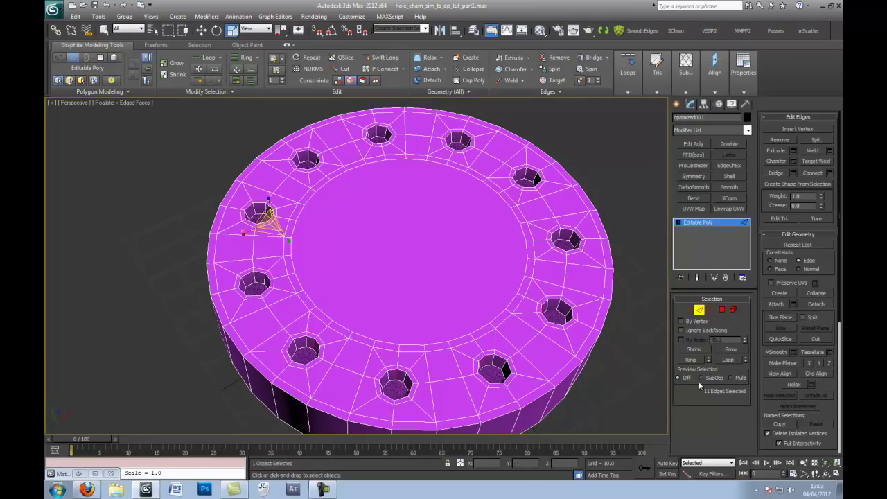
{"action": "left_click", "coordinate": [690, 361]}
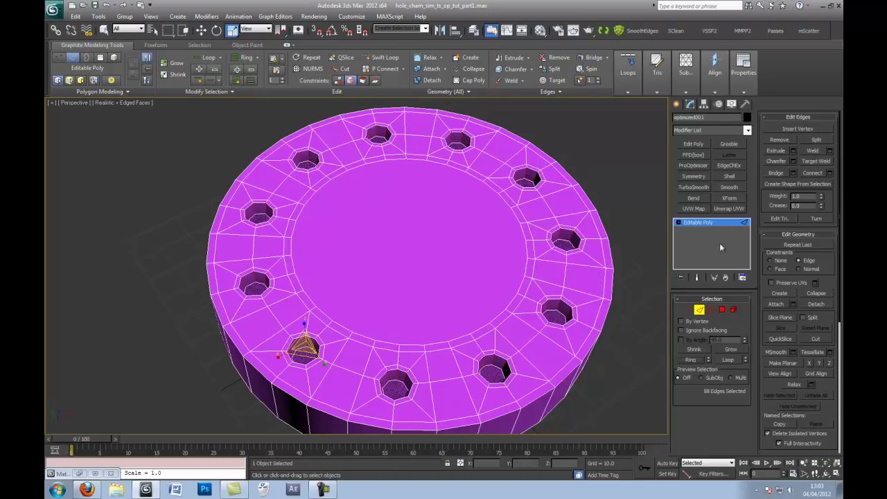
- Connect the hole-wall edges with 2 segments and a pinch of 65
{"action": "left_click", "coordinate": [831, 176]}
{"action": "scroll", "coordinate": [277, 254], "scroll_direction": "up", "scroll_amount": 5}
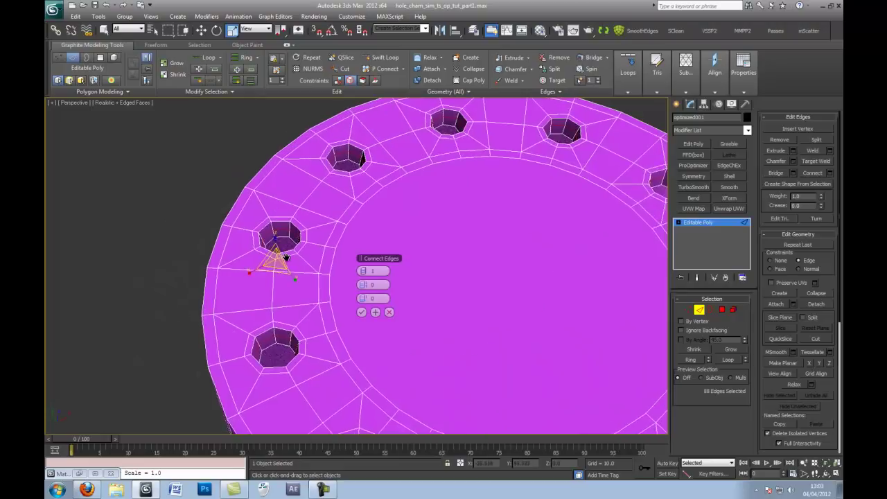
{"action": "left_click_drag", "start_coordinate": [362, 271], "coordinate": [363, 266]}
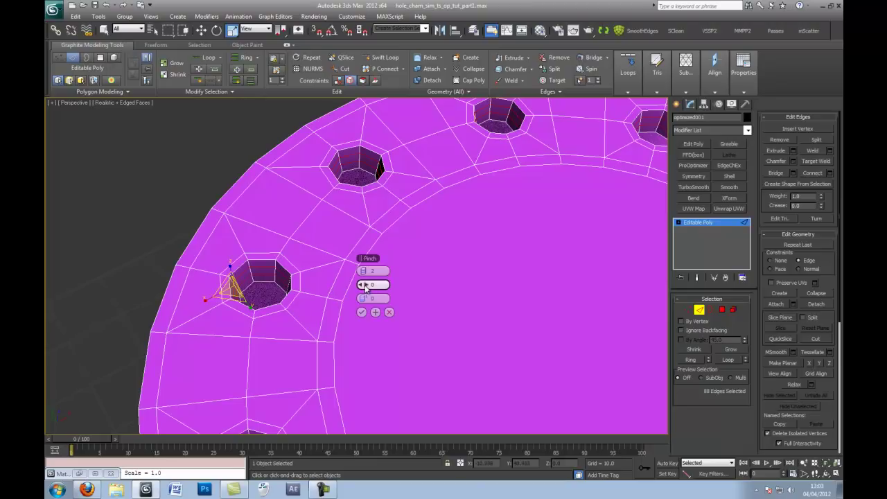
{"action": "left_click_drag", "start_coordinate": [367, 298], "coordinate": [411, 280]}
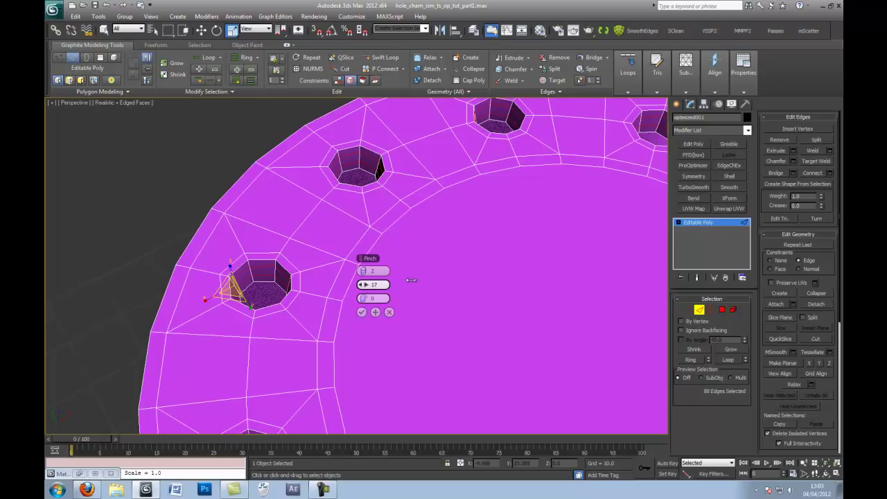
{"action": "left_click_drag", "start_coordinate": [487, 270], "coordinate": [485, 273]}
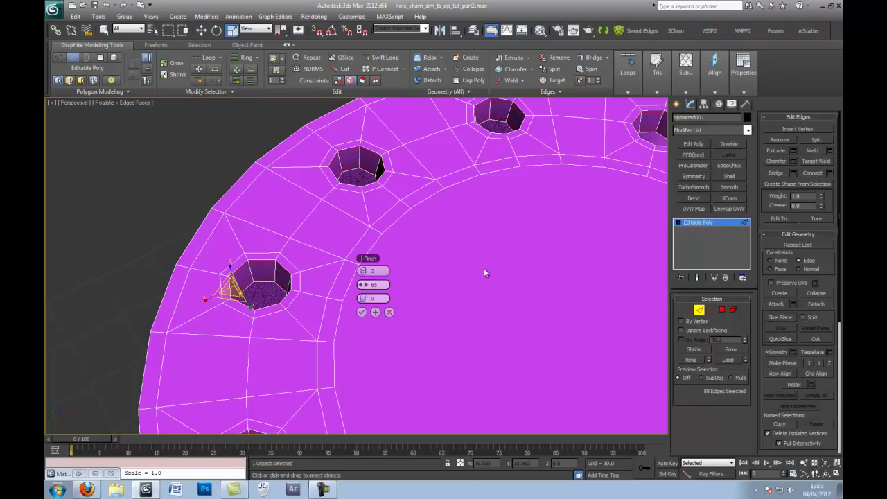
{"action": "left_click", "coordinate": [361, 312]}
- Delete the disc's centre cap polygon
{"action": "left_click", "coordinate": [699, 310]}
{"action": "scroll", "coordinate": [439, 353], "scroll_direction": "down", "scroll_amount": 8}
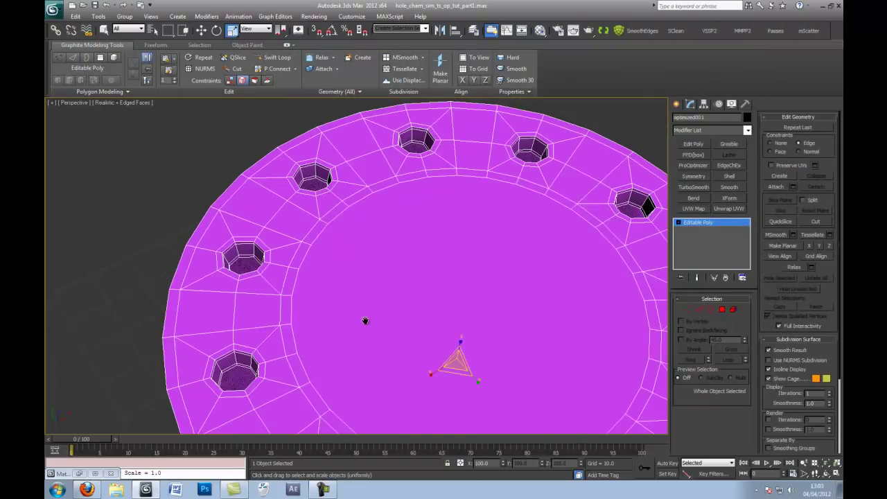
{"action": "scroll", "coordinate": [398, 310], "scroll_direction": "up", "scroll_amount": 4}
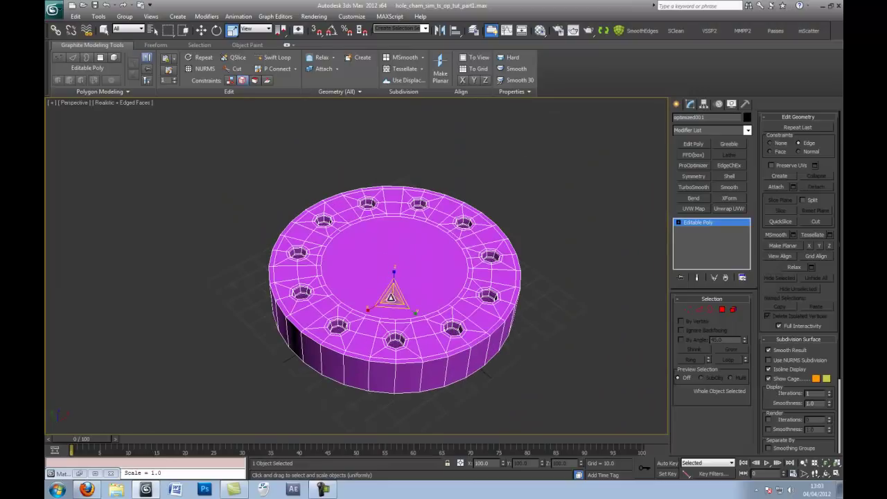
{"action": "key", "text": "4"}
{"action": "scroll", "coordinate": [416, 298], "scroll_direction": "up", "scroll_amount": 2}
{"action": "left_click", "coordinate": [406, 301]}
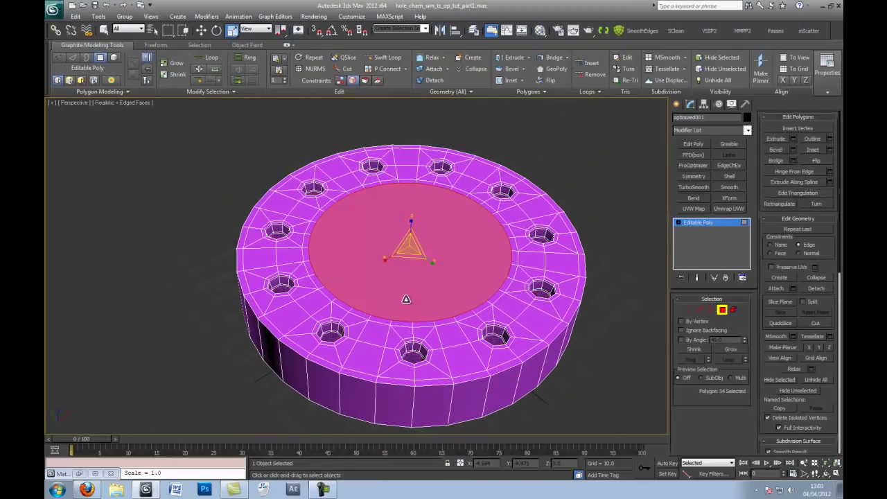
{"action": "key", "text": "Delete"}
{"action": "middle_click_drag", "start_coordinate": [436, 314], "coordinate": [430, 259], "text": "alt"}
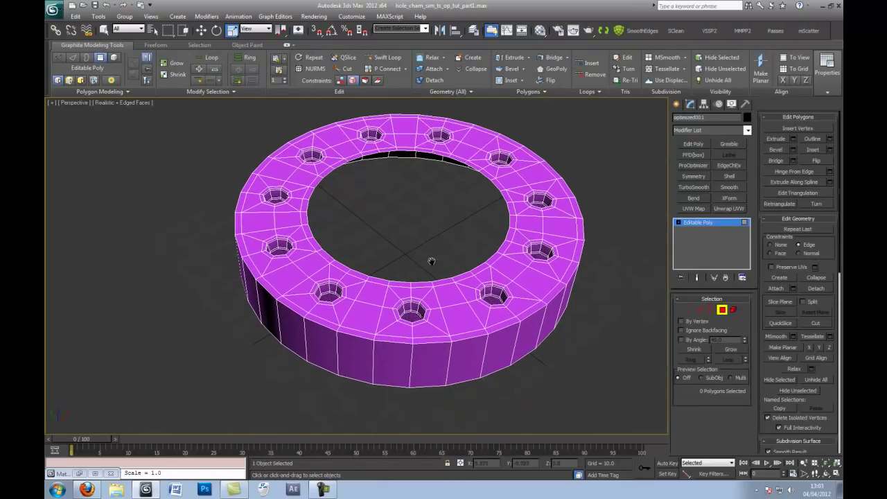
- Select one outer side-wall edge and extend it to the full edge ring
{"action": "left_click", "coordinate": [700, 309]}
{"action": "middle_click_drag", "start_coordinate": [453, 340], "coordinate": [454, 329]}
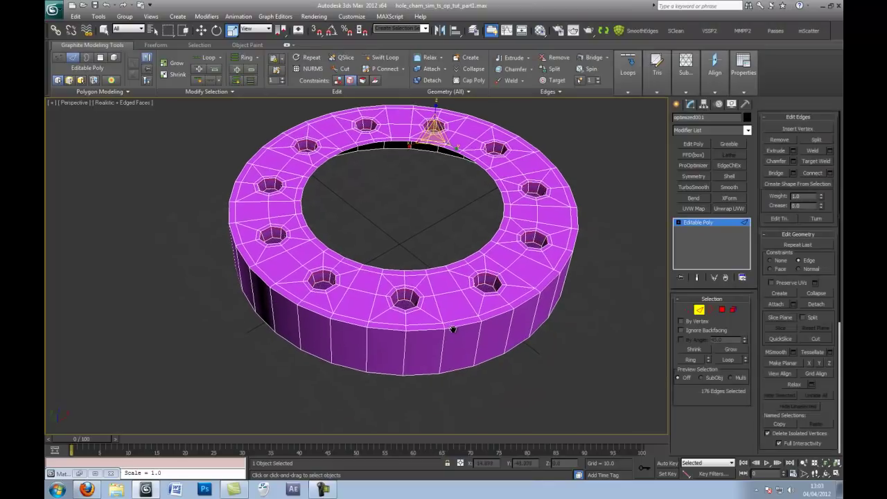
{"action": "left_click", "coordinate": [404, 339]}
{"action": "left_click", "coordinate": [692, 360]}
- Connect the side-wall edges with pinch 0, adding a loop near the bottom edge
{"action": "left_click", "coordinate": [831, 173]}
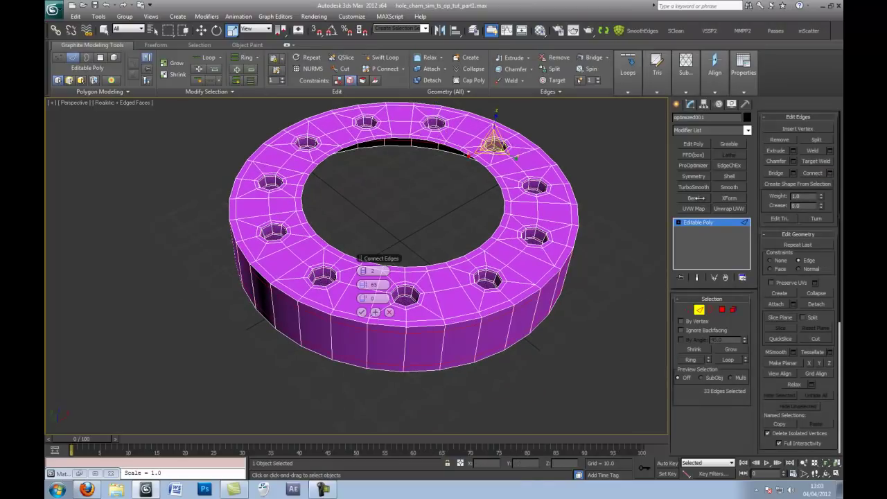
{"action": "scroll", "coordinate": [368, 298], "scroll_direction": "up", "scroll_amount": 3}
{"action": "middle_click_drag", "start_coordinate": [368, 298], "coordinate": [365, 285], "text": "alt"}
{"action": "right_click", "coordinate": [365, 285]}
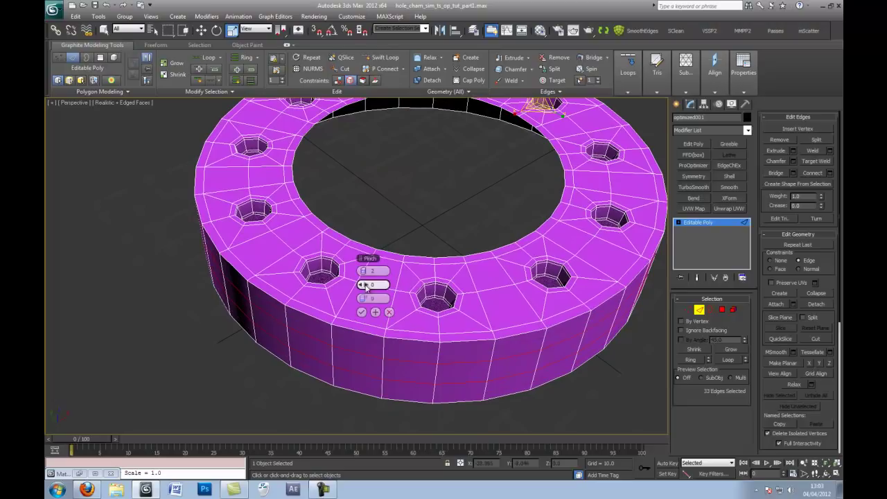
{"action": "left_click_drag", "start_coordinate": [363, 270], "coordinate": [399, 295]}
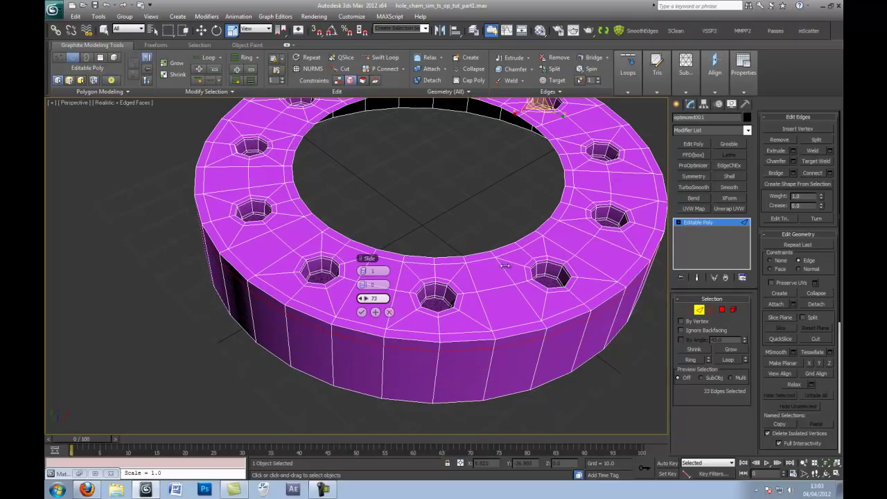
{"action": "left_click", "coordinate": [362, 313]}
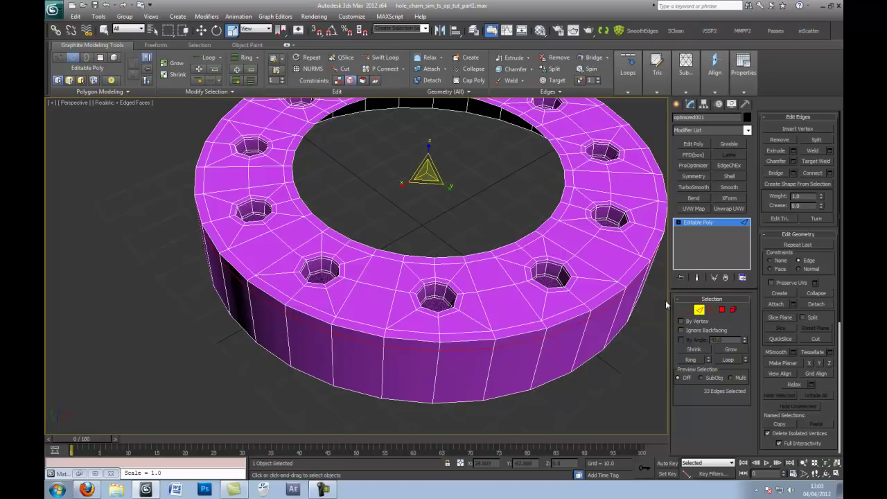
{"action": "left_click", "coordinate": [698, 310]}
- Add TurboSmooth with 2 iterations and inspect the rounded holes with Edged Faces toggled via F4
{"action": "middle_click_drag", "start_coordinate": [395, 317], "coordinate": [343, 357], "text": "alt"}
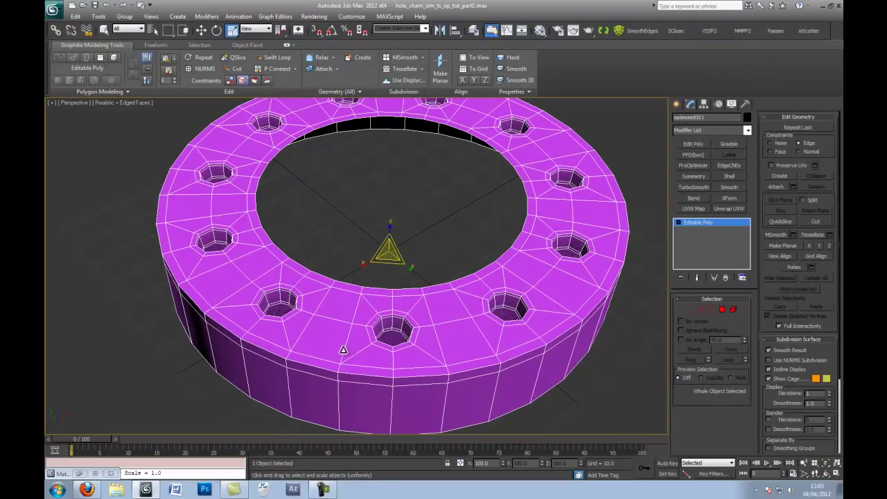
{"action": "scroll", "coordinate": [350, 325], "scroll_direction": "down", "scroll_amount": 1}
{"action": "middle_click_drag", "start_coordinate": [350, 325], "coordinate": [328, 343]}
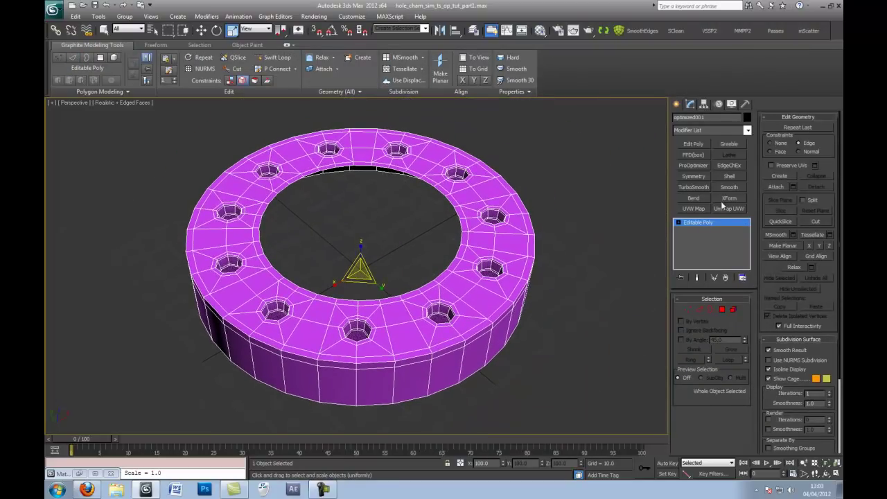
{"action": "left_click", "coordinate": [694, 187]}
{"action": "left_click", "coordinate": [743, 313]}
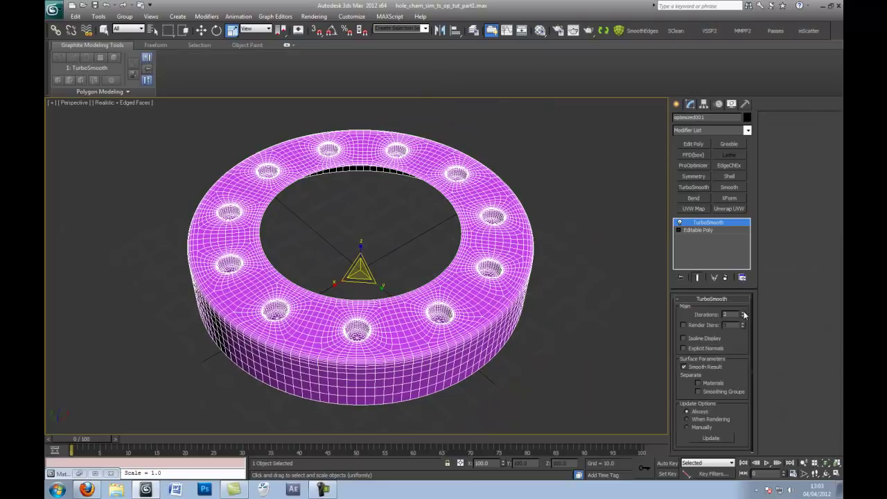
{"action": "key", "text": "F4"}
{"action": "middle_click_drag", "start_coordinate": [495, 283], "coordinate": [481, 299], "text": "alt"}
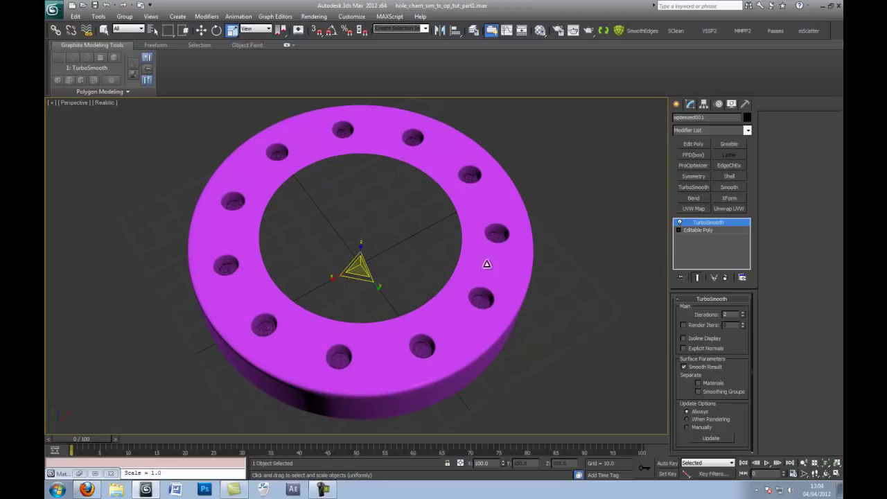
{"action": "mouse_move", "coordinate": [445, 311]}
{"action": "middle_mouse_down", "text": "alt"}
{"action": "mouse_move", "coordinate": [456, 300]}
{"action": "mouse_move", "coordinate": [456, 312]}
{"action": "middle_mouse_up", "text": "alt"}
{"action": "key", "text": "F4"}
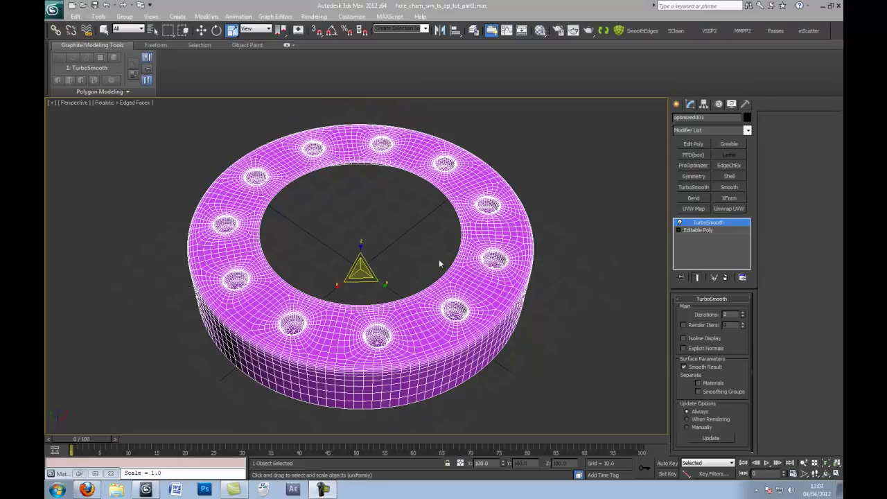
- Delete the TurboSmooth modifier and select the ring's inner opening border for moving
{"action": "left_click", "coordinate": [726, 278]}
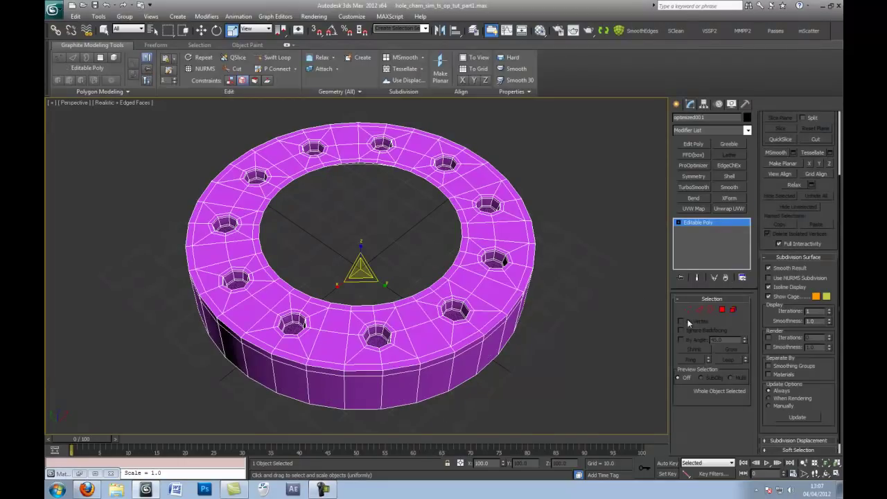
{"action": "left_click", "coordinate": [710, 310]}
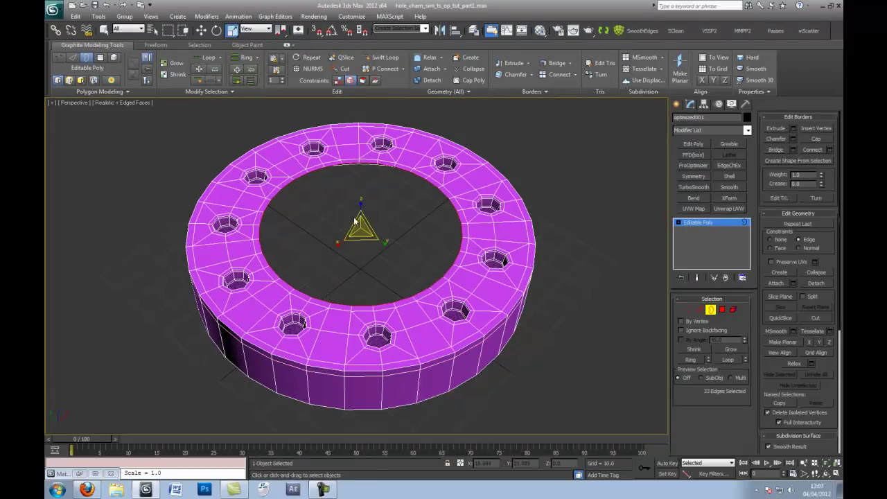
{"action": "middle_click_drag", "start_coordinate": [346, 217], "coordinate": [343, 219]}
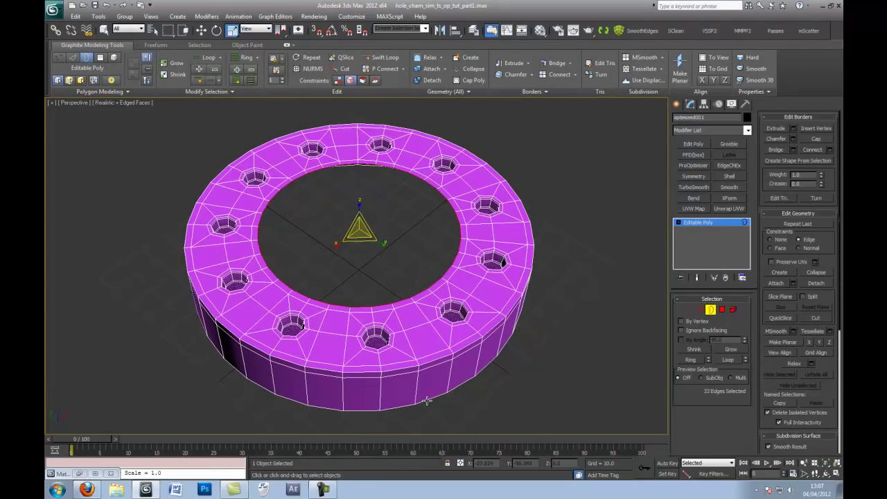
{"action": "key", "text": "w"}
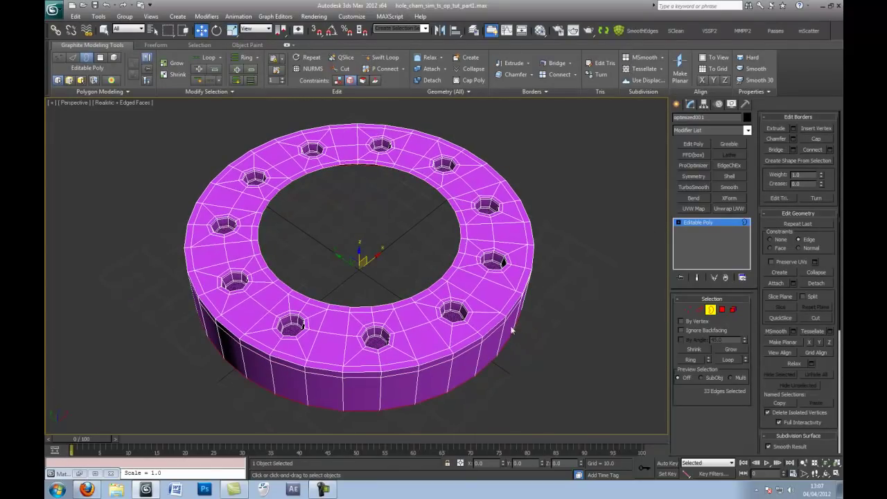
{"action": "middle_click_drag", "start_coordinate": [366, 258], "coordinate": [368, 245], "text": "alt"}
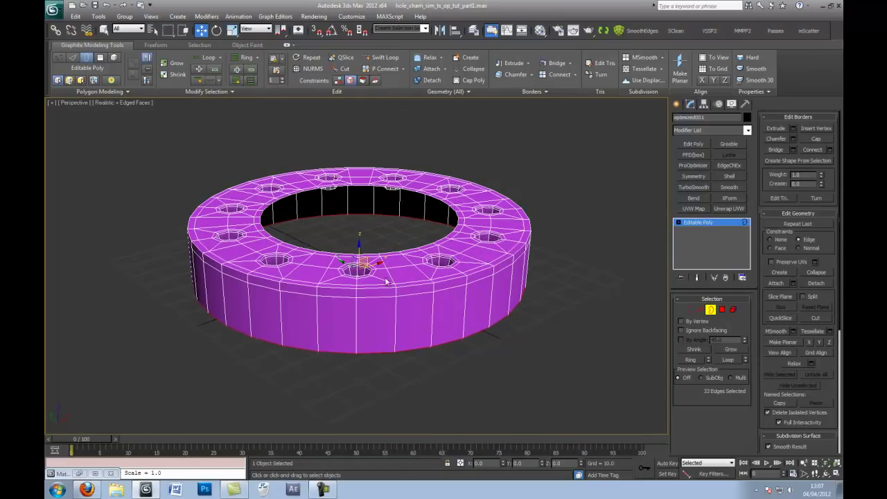
{"action": "key", "text": "shift+z"}
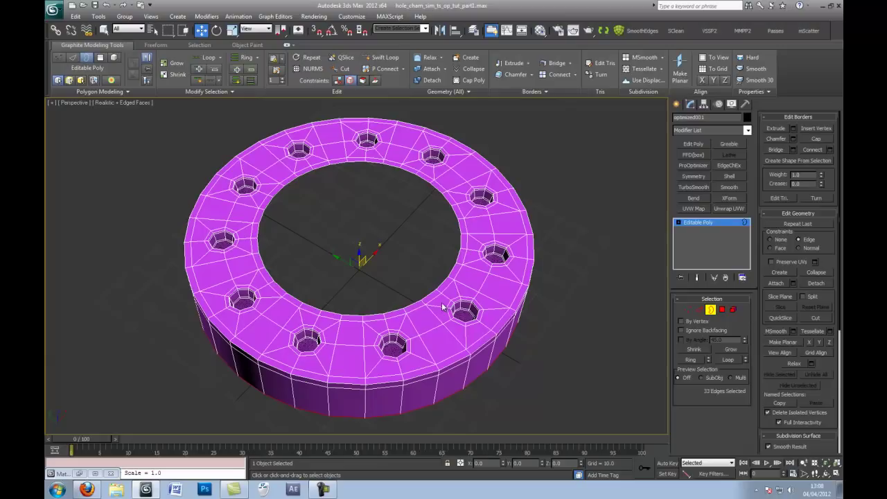
- Lower the inner border to Z 0 at the ring's base and cap it with a flat face
{"action": "left_click_drag", "start_coordinate": [410, 174], "coordinate": [408, 174]}
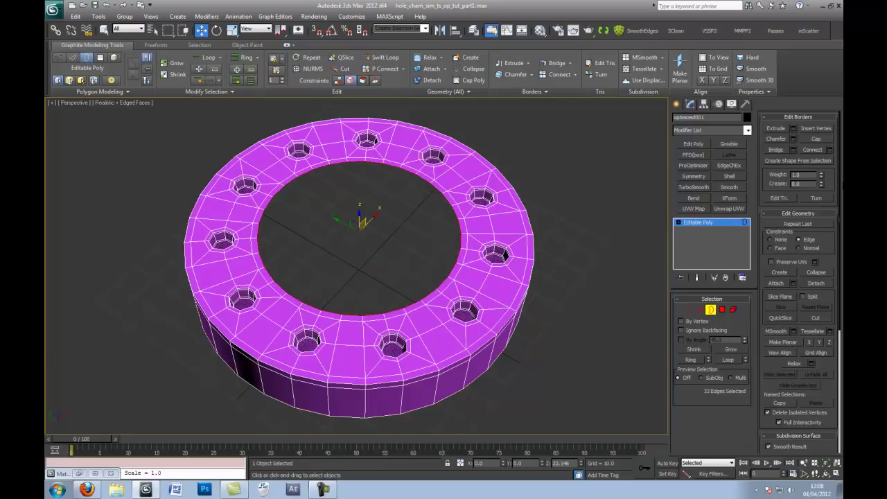
{"action": "key", "text": "shift+y"}
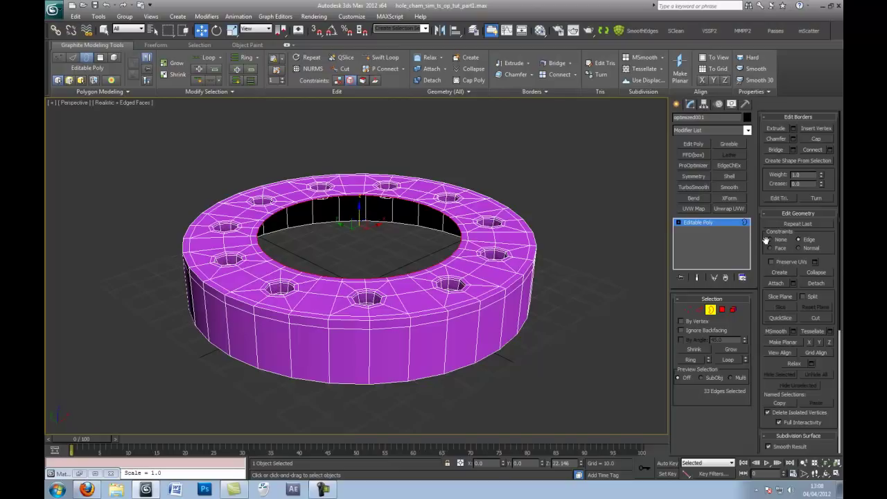
{"action": "scroll", "coordinate": [414, 251], "scroll_direction": "up", "scroll_amount": 5}
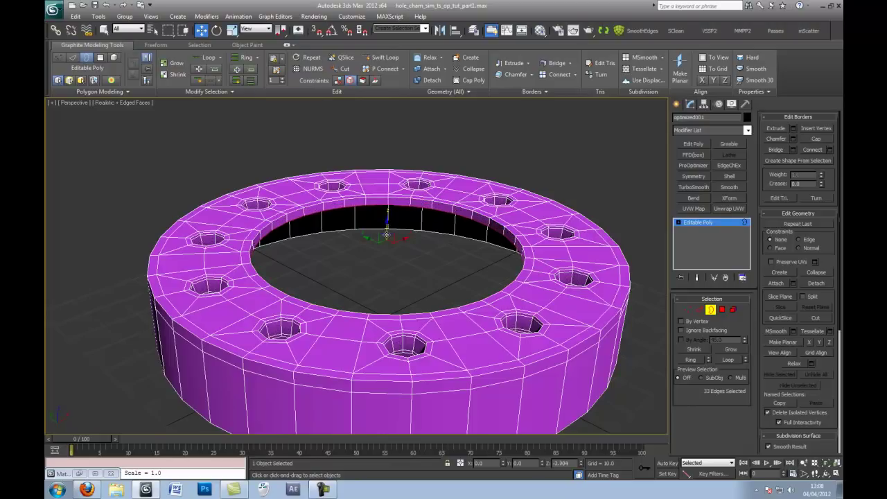
{"action": "middle_click_drag", "start_coordinate": [421, 263], "coordinate": [513, 343], "text": "alt"}
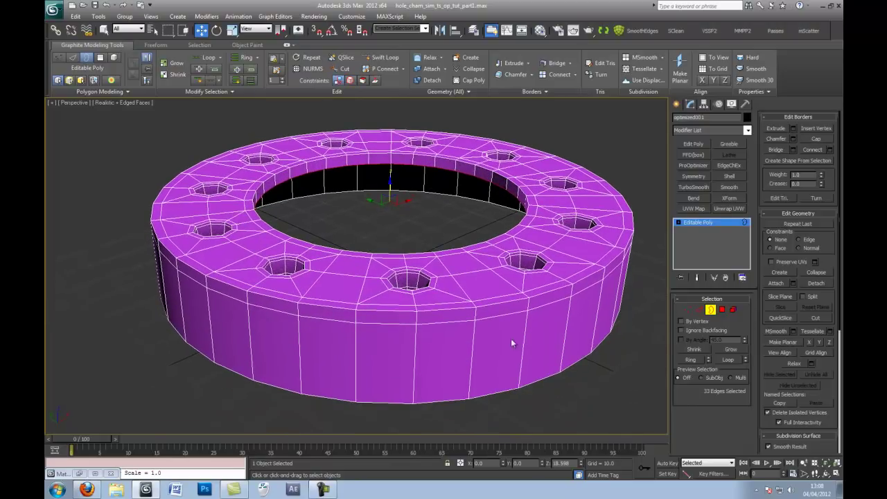
{"action": "right_click", "coordinate": [582, 465]}
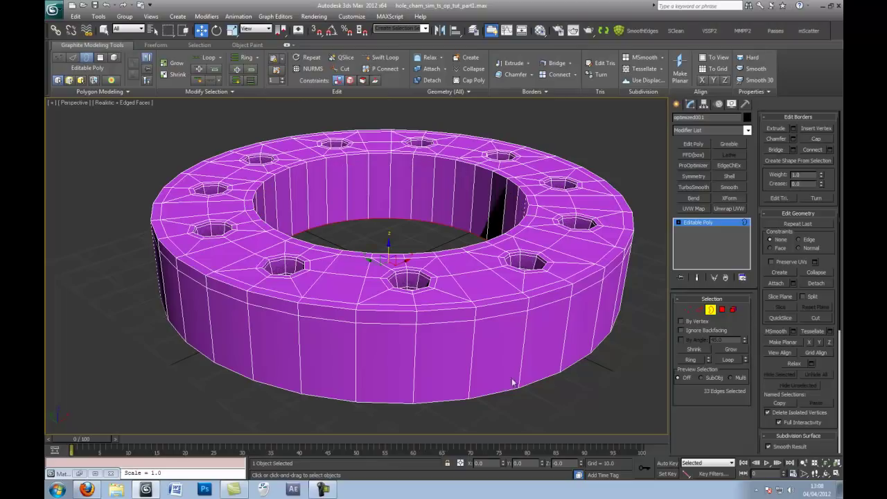
{"action": "middle_click_drag", "start_coordinate": [513, 382], "coordinate": [474, 316], "text": "alt"}
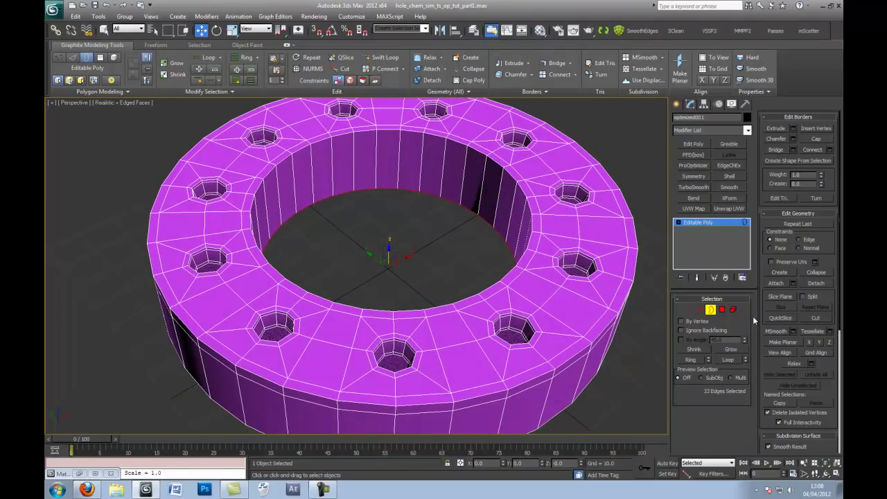
{"action": "left_click", "coordinate": [809, 140]}
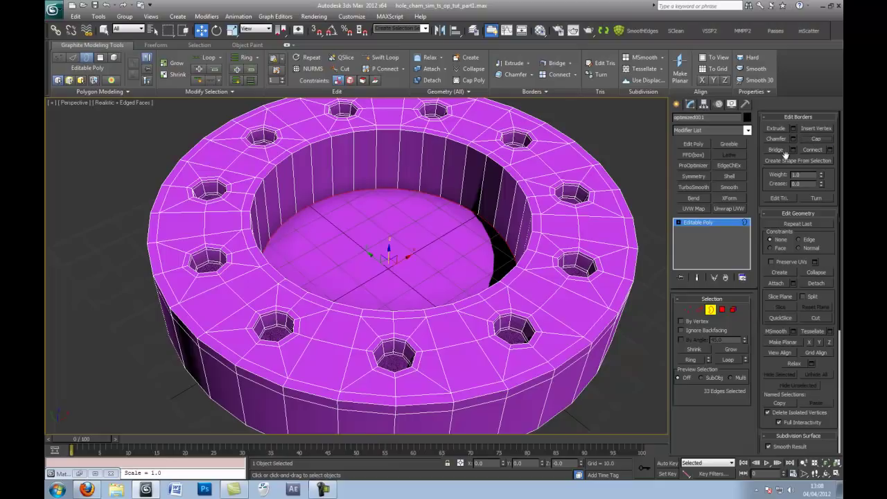
- Chamfer the inner wall's rim edge loops twice into narrow bevelled bands
{"action": "left_click", "coordinate": [700, 310]}
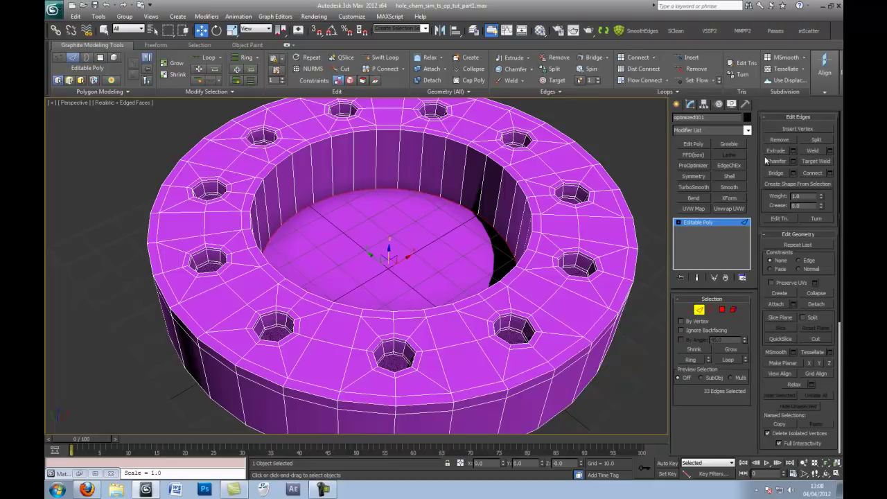
{"action": "left_click", "coordinate": [775, 161]}
{"action": "left_click_drag", "start_coordinate": [373, 191], "coordinate": [370, 188]}
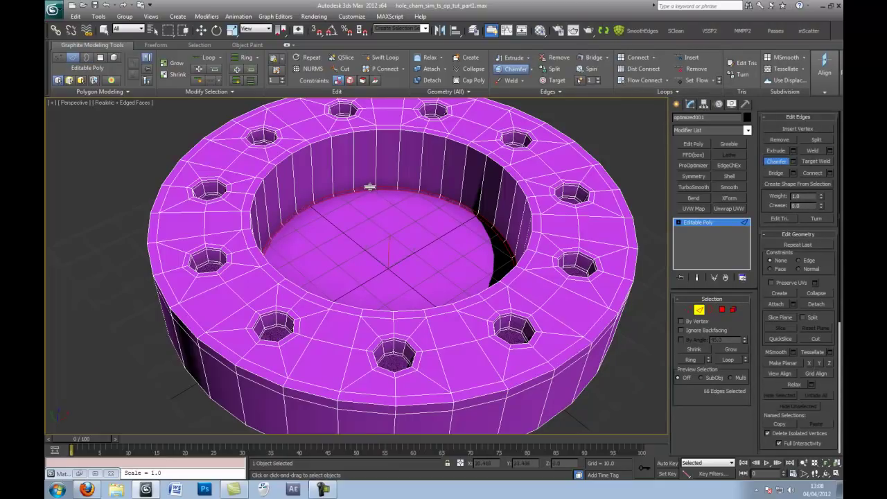
{"action": "middle_click_drag", "start_coordinate": [368, 184], "coordinate": [393, 260], "text": "alt"}
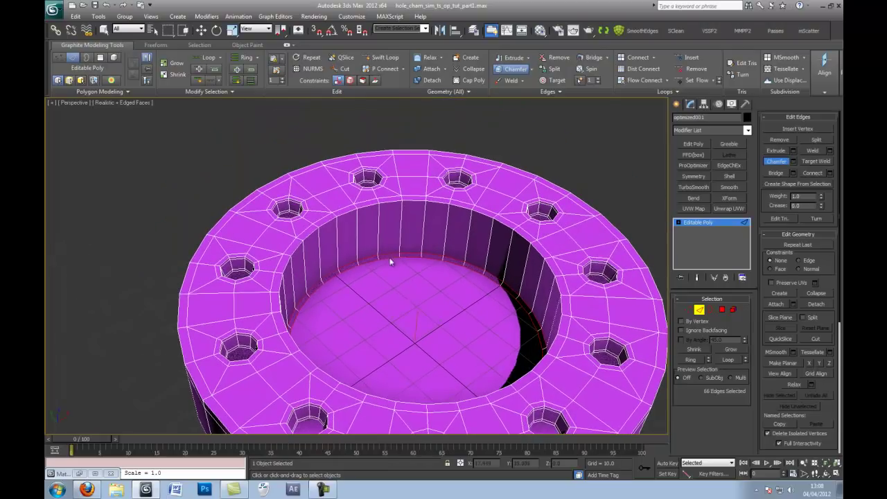
{"action": "left_click_drag", "start_coordinate": [388, 254], "coordinate": [388, 252]}
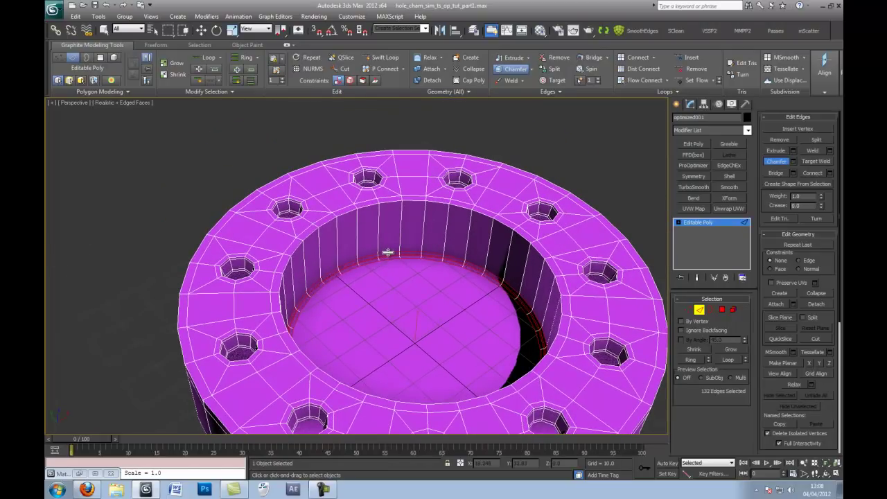
- Connect the inner rim edges into a new loop with Slide 83, near the wall's bottom
{"action": "scroll", "coordinate": [425, 313], "scroll_direction": "up", "scroll_amount": 3}
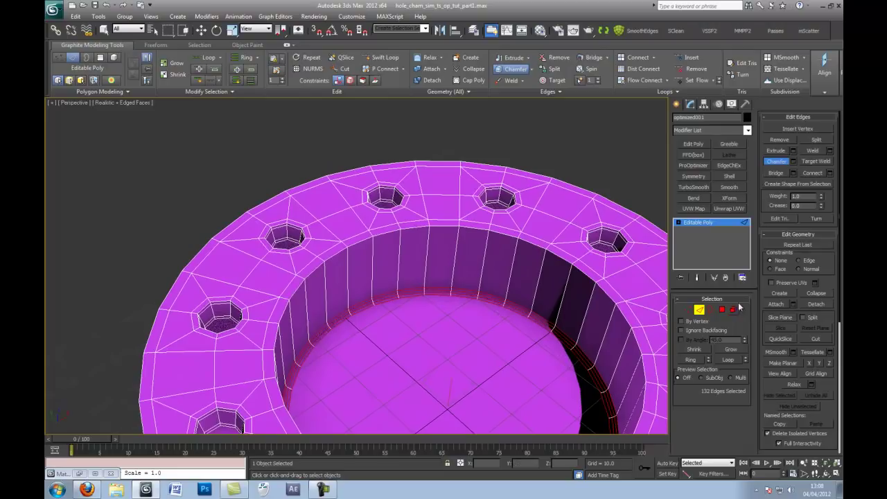
{"action": "left_click", "coordinate": [700, 310]}
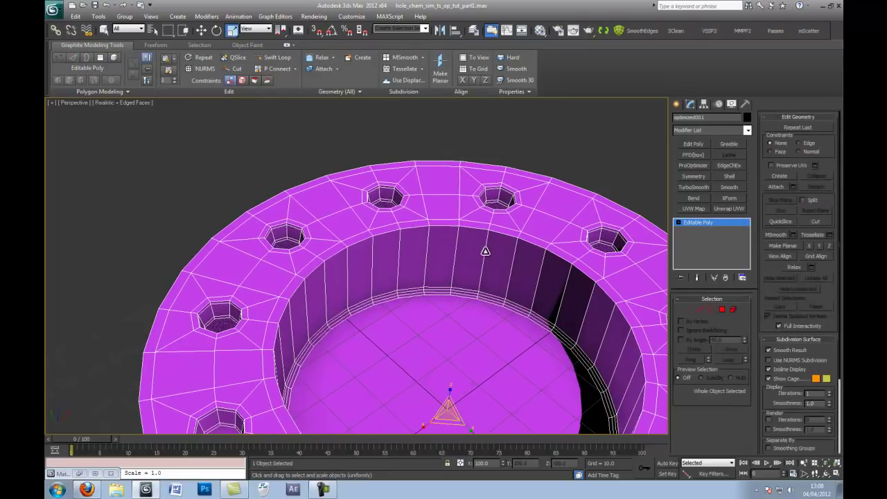
{"action": "key", "text": "2"}
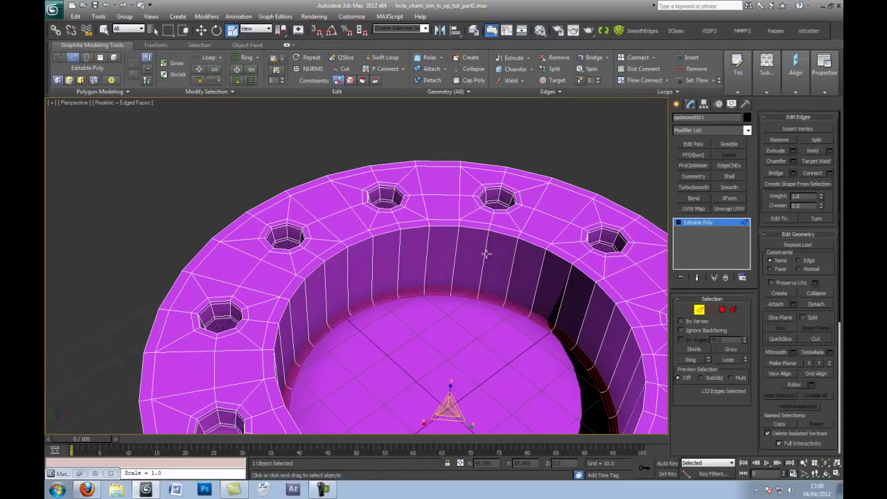
{"action": "left_click", "coordinate": [830, 173]}
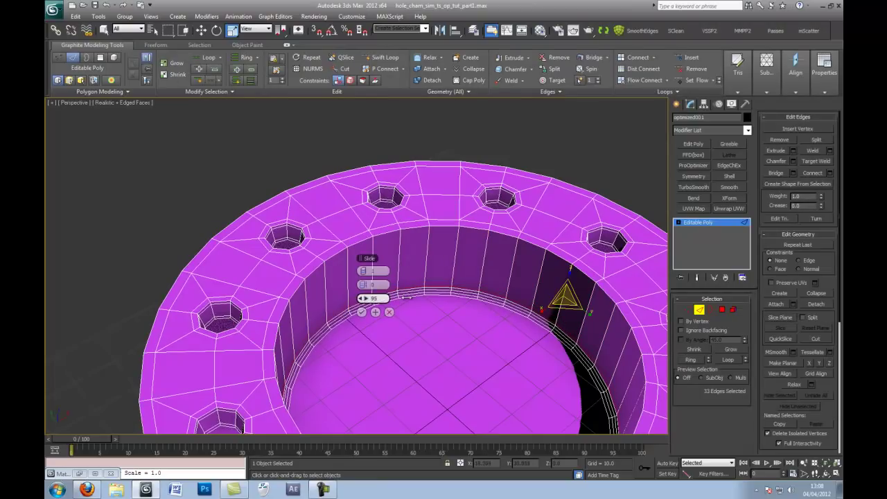
{"action": "left_click_drag", "start_coordinate": [406, 298], "coordinate": [188, 291]}
{"action": "left_click_drag", "start_coordinate": [63, 303], "coordinate": [315, 354]}
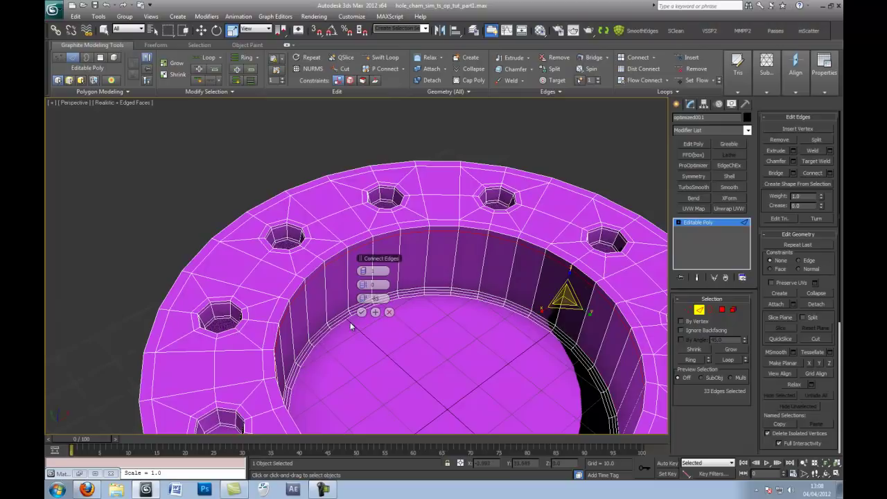
{"action": "left_click_drag", "start_coordinate": [367, 299], "coordinate": [368, 299]}
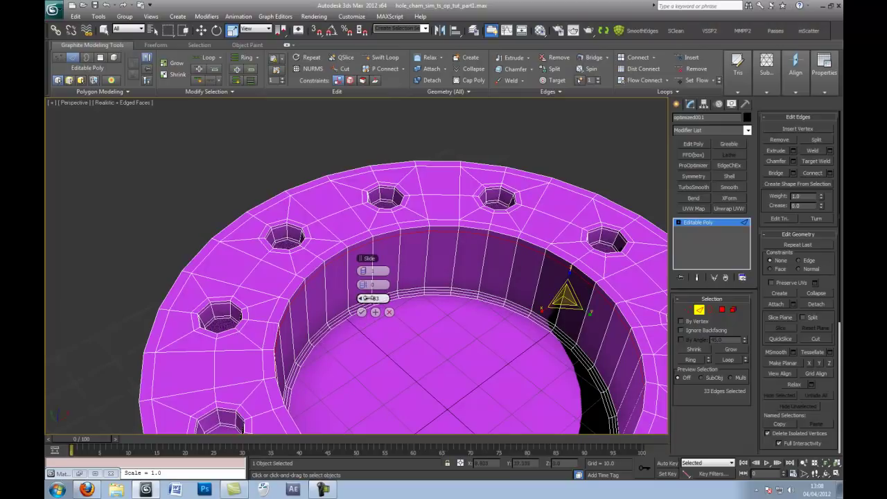
{"action": "left_click", "coordinate": [361, 312]}
{"action": "left_click", "coordinate": [204, 186]}
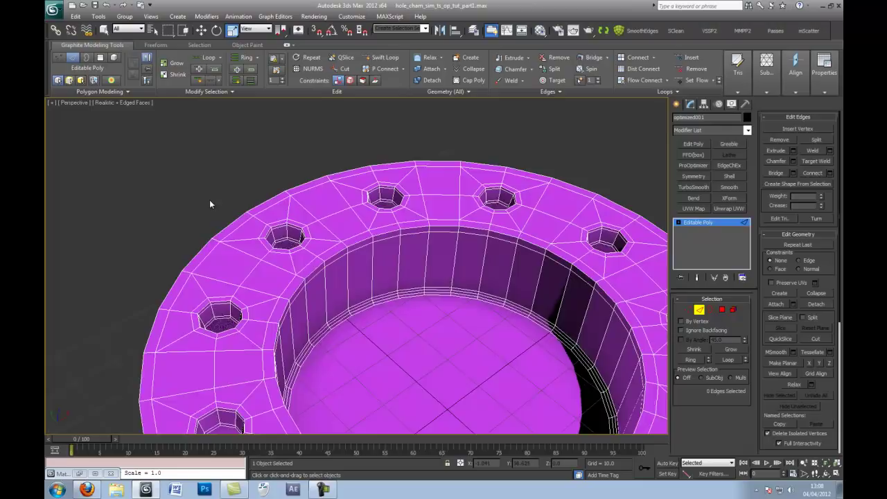
{"action": "middle_click_drag", "start_coordinate": [210, 201], "coordinate": [205, 190], "text": "alt"}
{"action": "scroll", "coordinate": [208, 189], "scroll_direction": "down", "scroll_amount": 3}
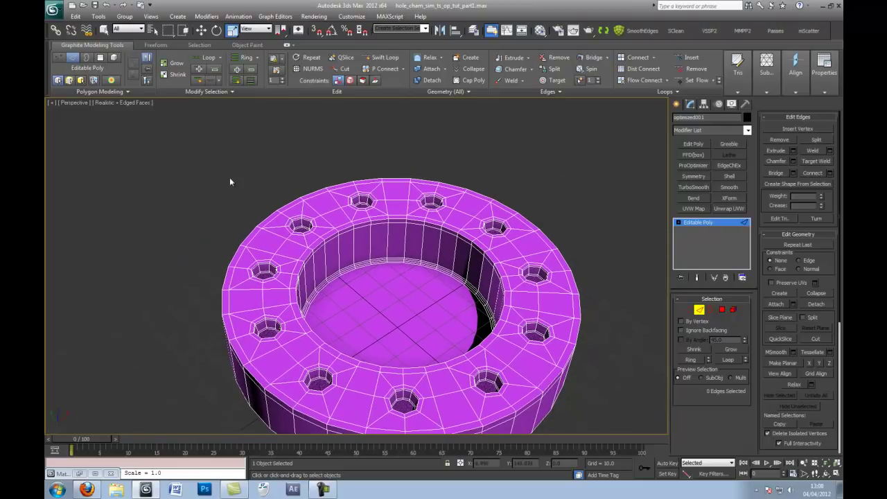
{"action": "left_click", "coordinate": [699, 310]}
{"action": "middle_click_drag", "start_coordinate": [462, 287], "coordinate": [432, 238], "text": "alt"}
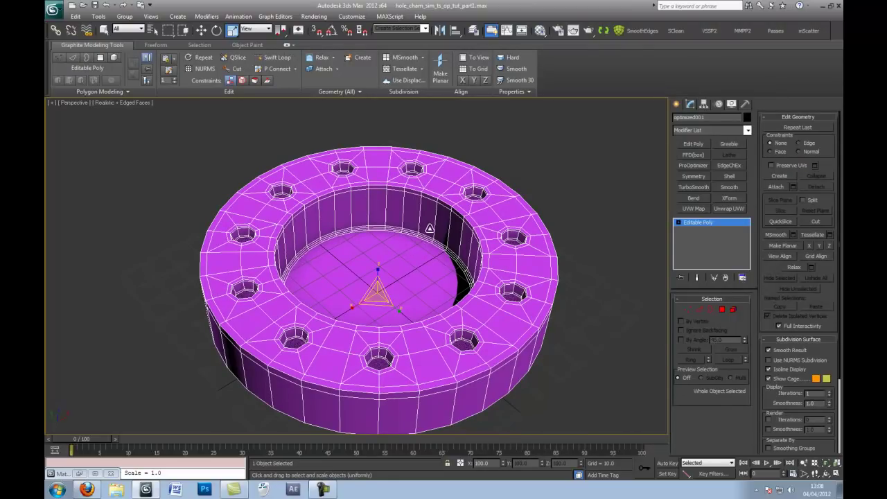
{"action": "left_click", "coordinate": [202, 30]}
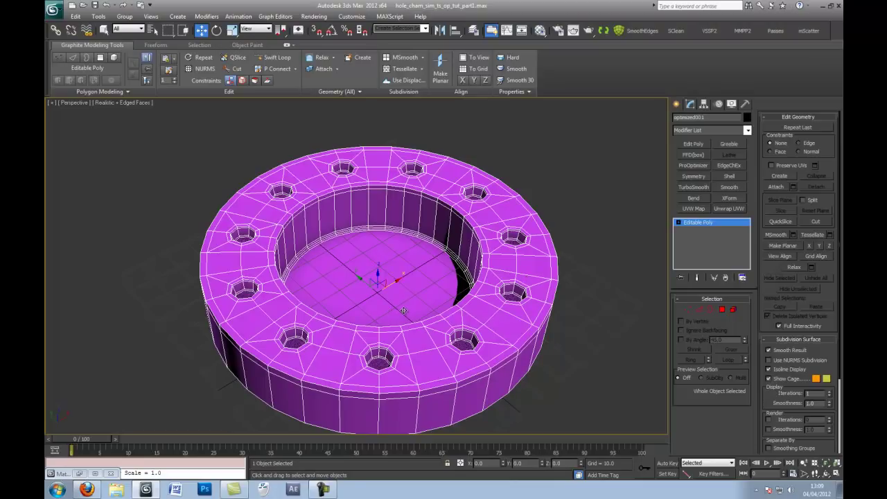
{"action": "scroll", "coordinate": [416, 312], "scroll_direction": "down", "scroll_amount": 2}
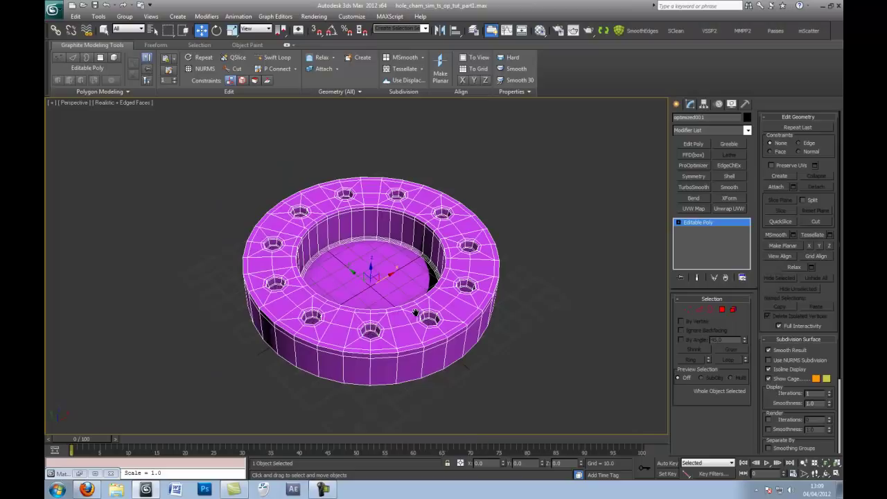
{"action": "middle_click_drag", "start_coordinate": [416, 313], "coordinate": [389, 304]}
{"action": "scroll", "coordinate": [406, 281], "scroll_direction": "up", "scroll_amount": 3}
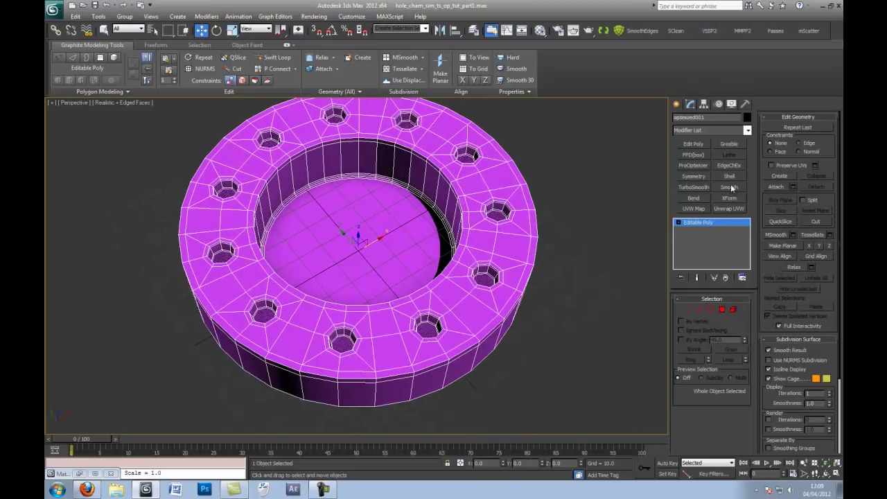
{"action": "left_click", "coordinate": [688, 186]}
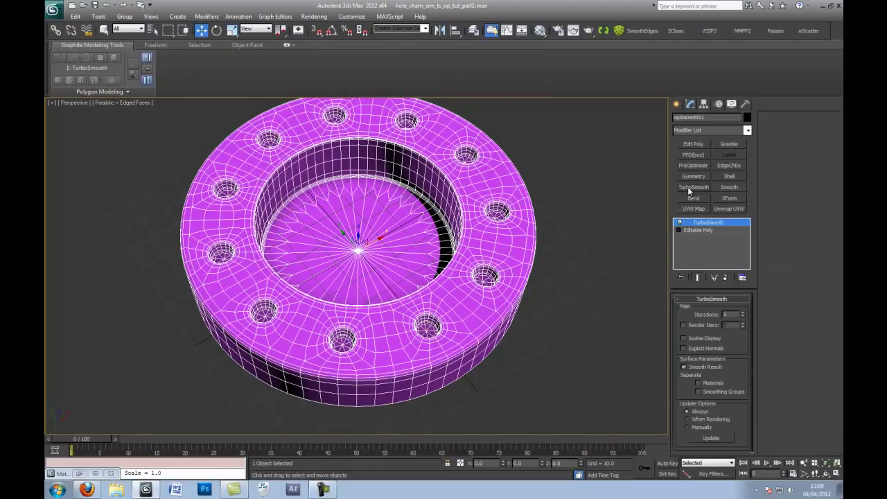
{"action": "left_click", "coordinate": [689, 190]}
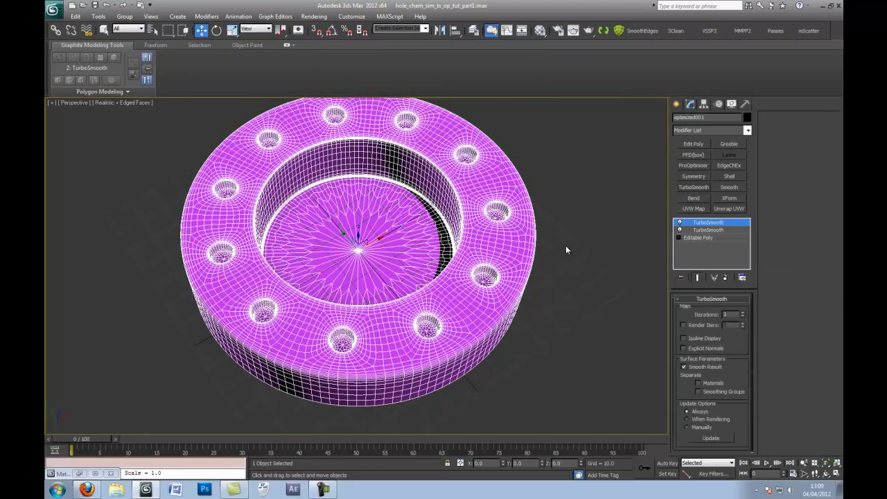
{"action": "key", "text": "F4"}
{"action": "key", "text": "F4"}
{"action": "left_click", "coordinate": [726, 278]}
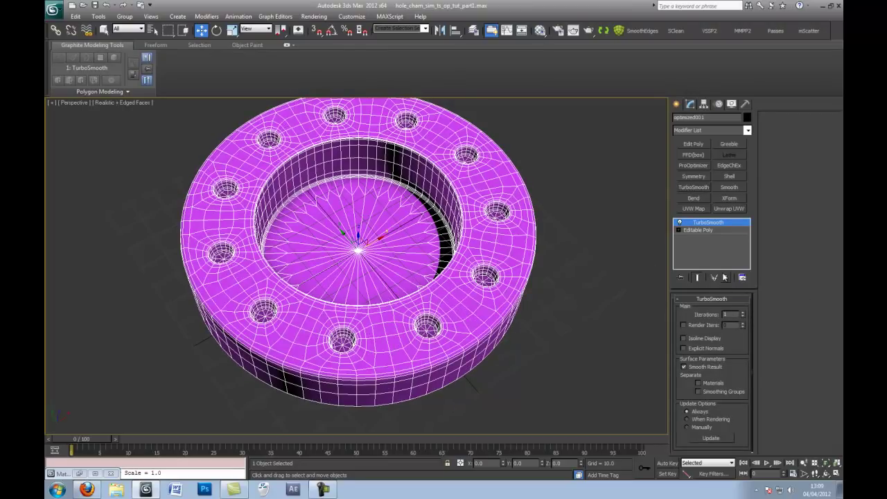
{"action": "left_click", "coordinate": [726, 278]}
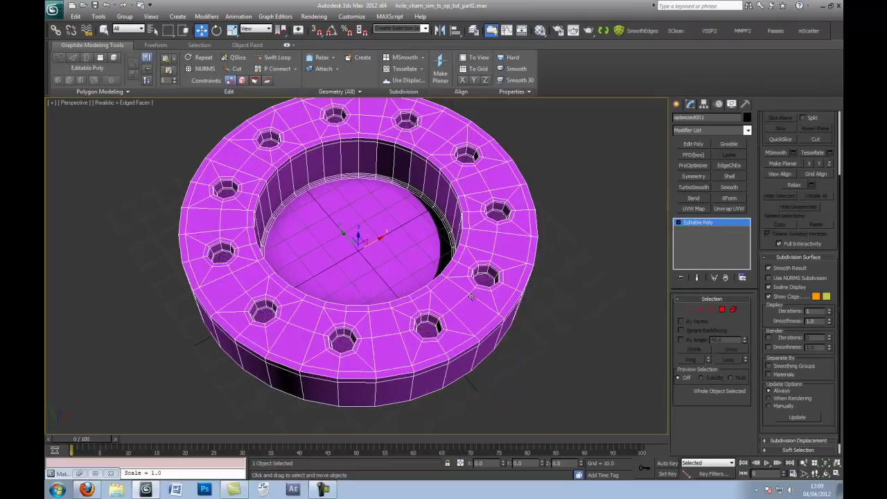
- Delete the ring's inner floor polygon and select all 11 bolt-hole bottom polygons
{"action": "left_click", "coordinate": [723, 312]}
{"action": "left_click", "coordinate": [380, 263]}
{"action": "key", "text": "Delete"}
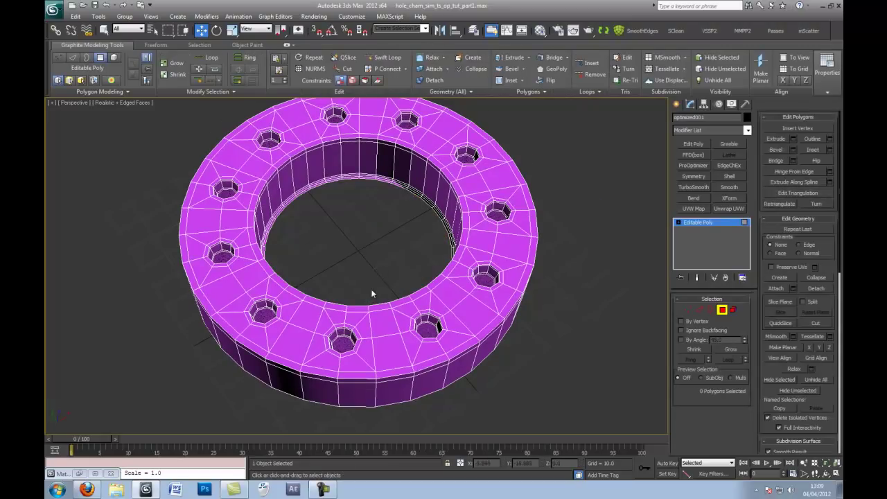
{"action": "scroll", "coordinate": [388, 238], "scroll_direction": "up", "scroll_amount": 5}
{"action": "left_click", "coordinate": [366, 314]}
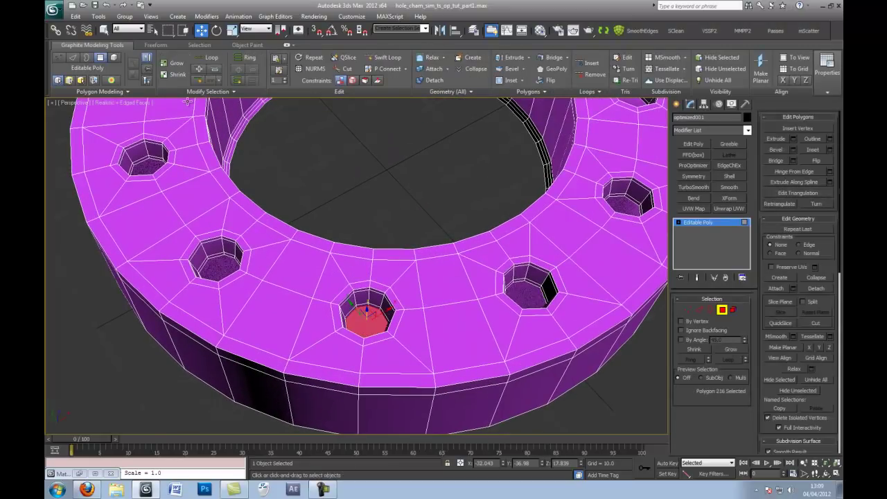
{"action": "left_click", "coordinate": [208, 91]}
{"action": "left_click", "coordinate": [192, 115]}
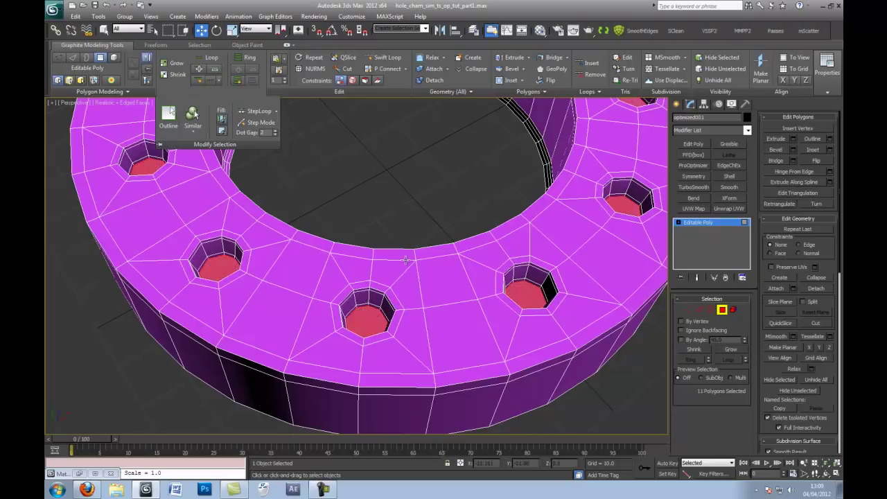
{"action": "scroll", "coordinate": [406, 263], "scroll_direction": "down", "scroll_amount": 6}
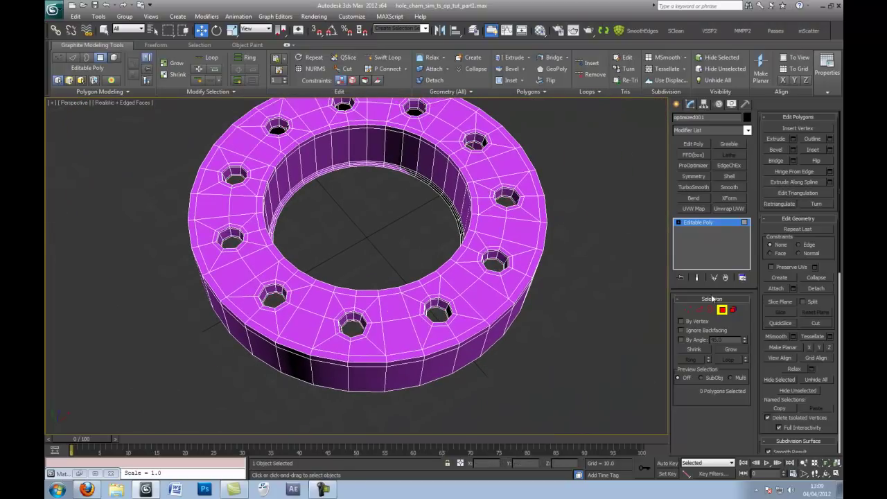
{"action": "left_click", "coordinate": [722, 310]}
- Add TurboSmooth with 2 iterations and collapse the ring to an Editable Poly
{"action": "scroll", "coordinate": [446, 324], "scroll_direction": "up", "scroll_amount": 3}
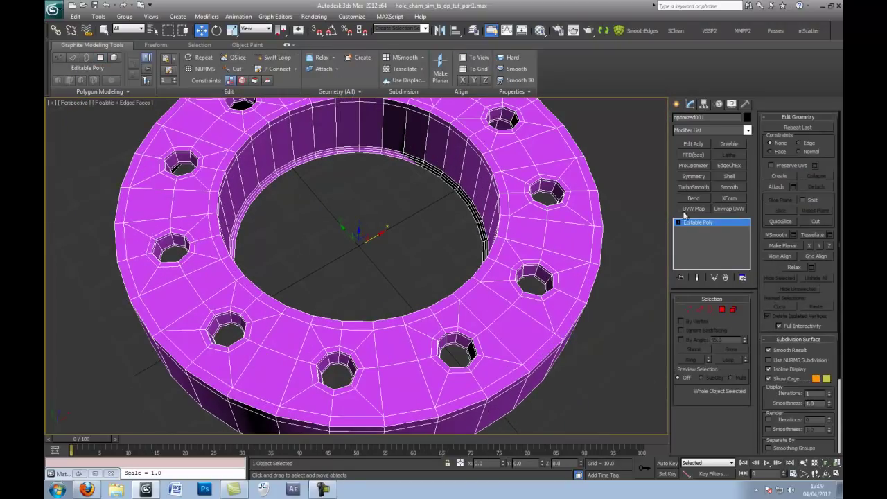
{"action": "left_click", "coordinate": [693, 187]}
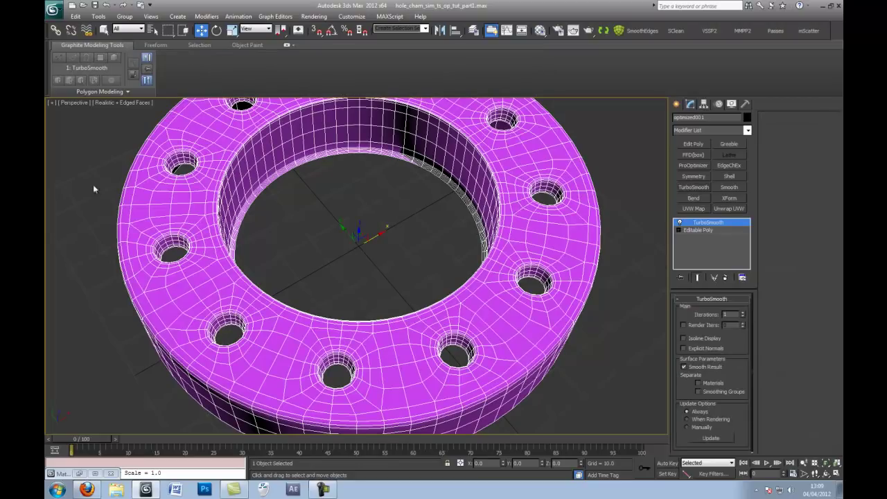
{"action": "left_click", "coordinate": [743, 313]}
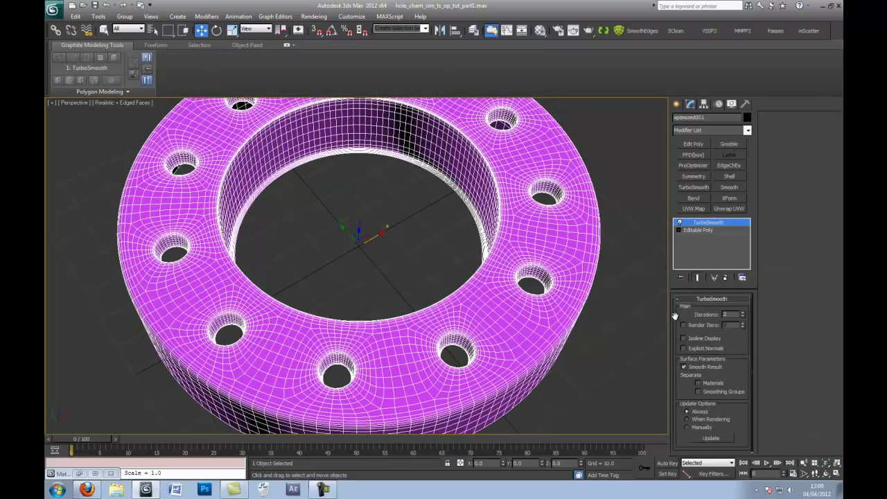
{"action": "right_click", "coordinate": [514, 328]}
{"action": "mouse_move", "coordinate": [551, 416]}
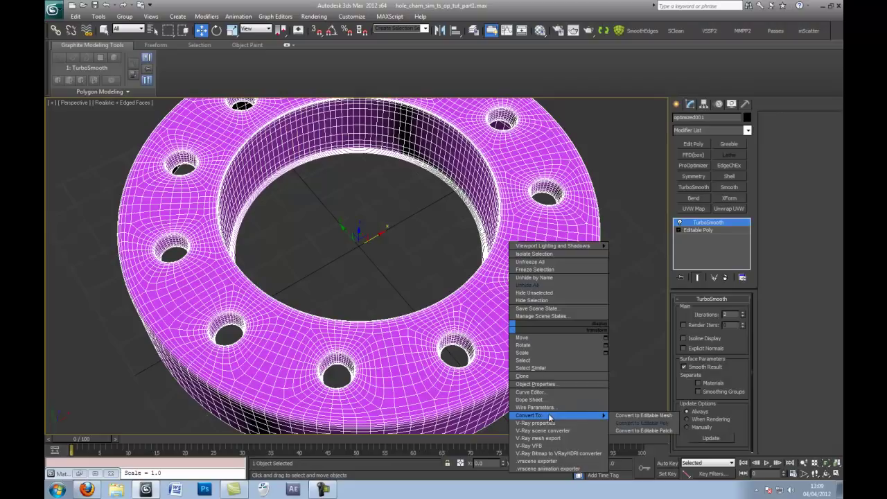
{"action": "left_click", "coordinate": [640, 423]}
{"action": "middle_click_drag", "start_coordinate": [448, 305], "coordinate": [450, 354], "text": "alt"}
{"action": "scroll", "coordinate": [450, 354], "scroll_direction": "down", "scroll_amount": 3}
- Cap the large inner opening and select all similar bolt-hole borders
{"action": "left_click", "coordinate": [710, 310]}
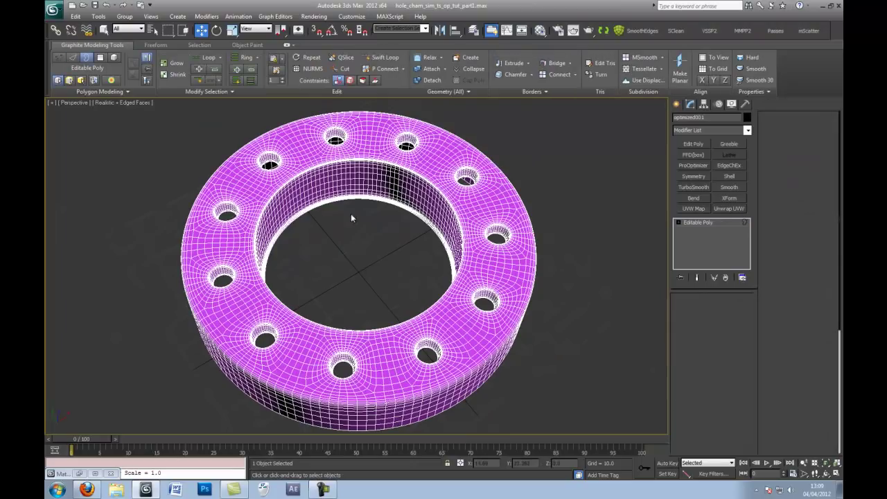
{"action": "left_click", "coordinate": [816, 139]}
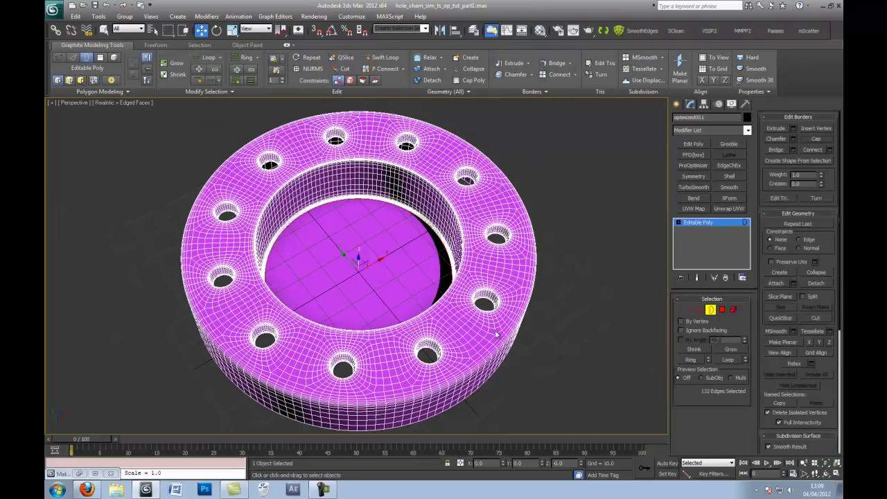
{"action": "left_click", "coordinate": [207, 91]}
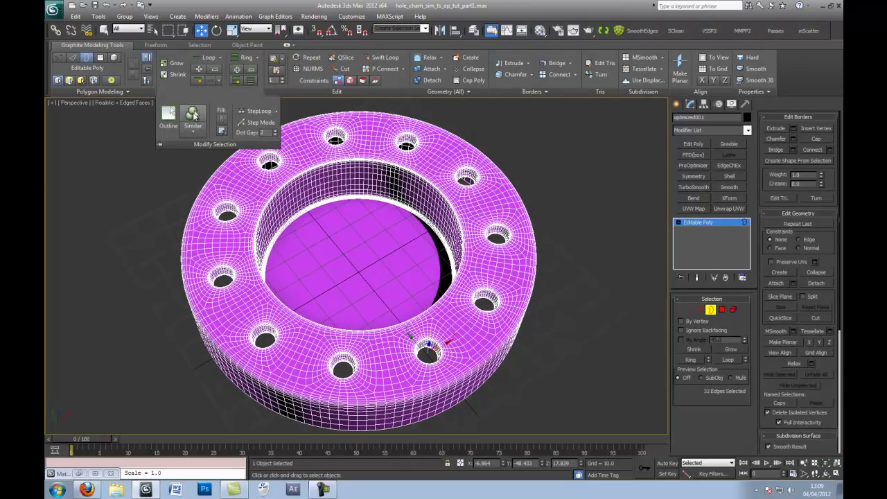
{"action": "left_click", "coordinate": [192, 115]}
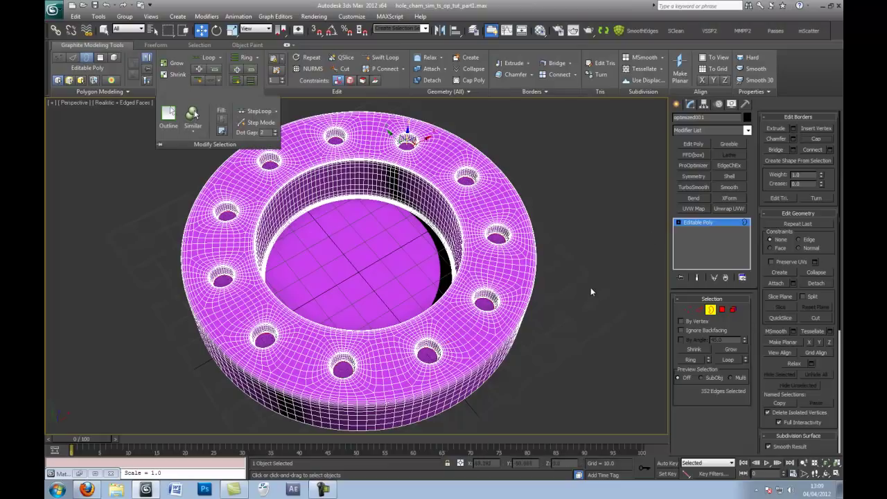
{"action": "left_click", "coordinate": [711, 309]}
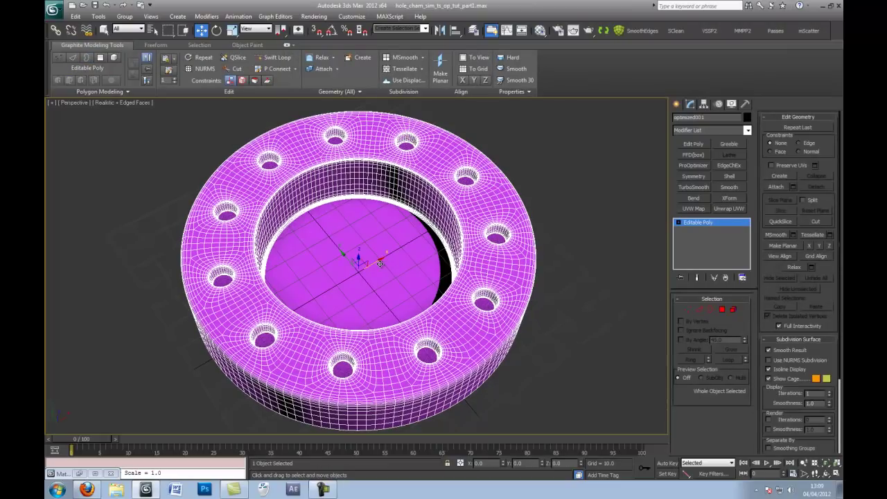
- Show viewport statistics (12,684 polygons, 12,969 vertices) and toggle Edged Faces off and on
{"action": "key", "text": "7"}
{"action": "key", "text": "F4"}
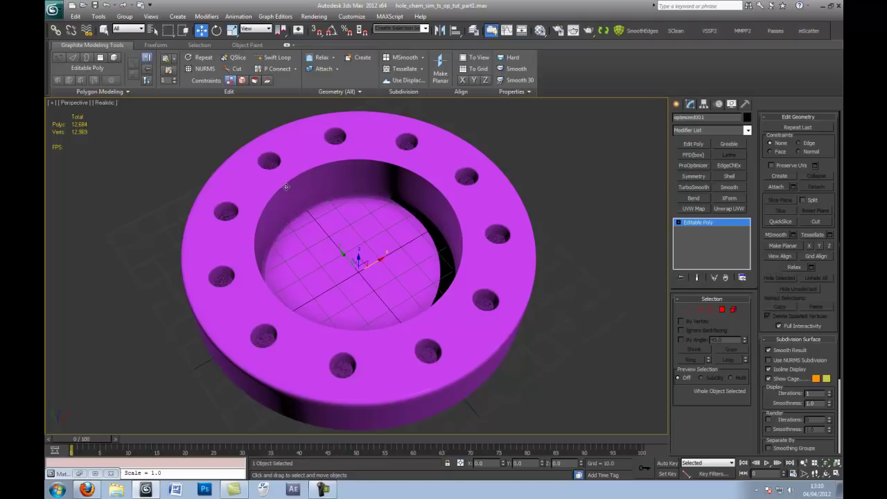
{"action": "key", "text": "F4"}
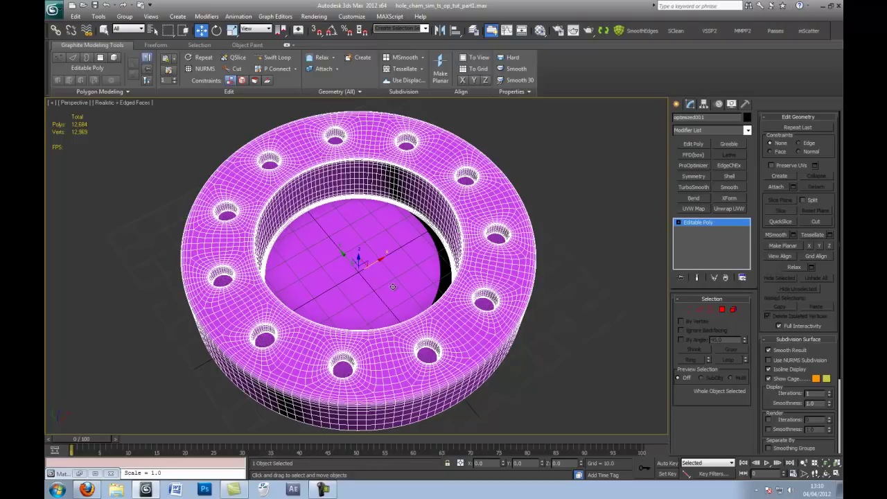
{"action": "scroll", "coordinate": [393, 286], "scroll_direction": "down", "scroll_amount": 3}
{"action": "mouse_move", "coordinate": [380, 287]}
{"action": "middle_mouse_down"}
{"action": "mouse_move", "coordinate": [336, 282]}
{"action": "mouse_move", "coordinate": [321, 296]}
{"action": "middle_mouse_up"}
{"action": "scroll", "coordinate": [343, 285], "scroll_direction": "up", "scroll_amount": 1}
{"action": "scroll", "coordinate": [341, 288], "scroll_direction": "down", "scroll_amount": 1}
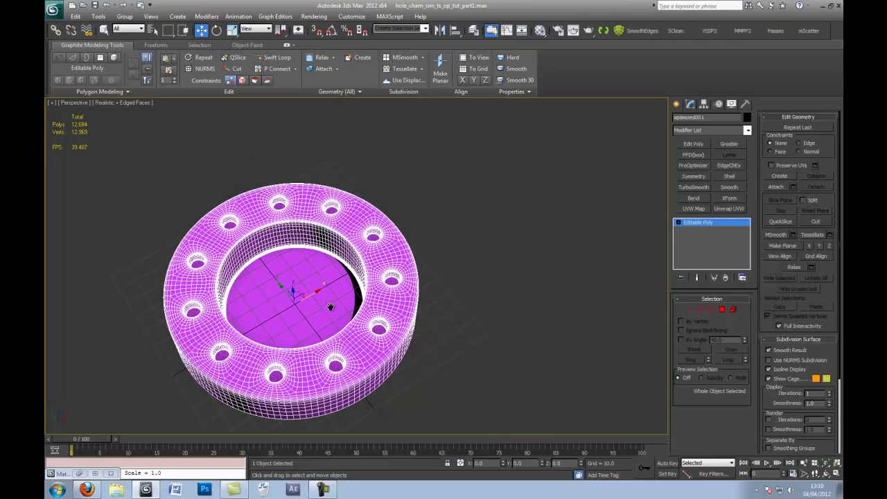
- Clone the ring as a Copy placed beside the original
{"action": "left_click_drag", "start_coordinate": [322, 296], "coordinate": [553, 164], "text": "shift"}
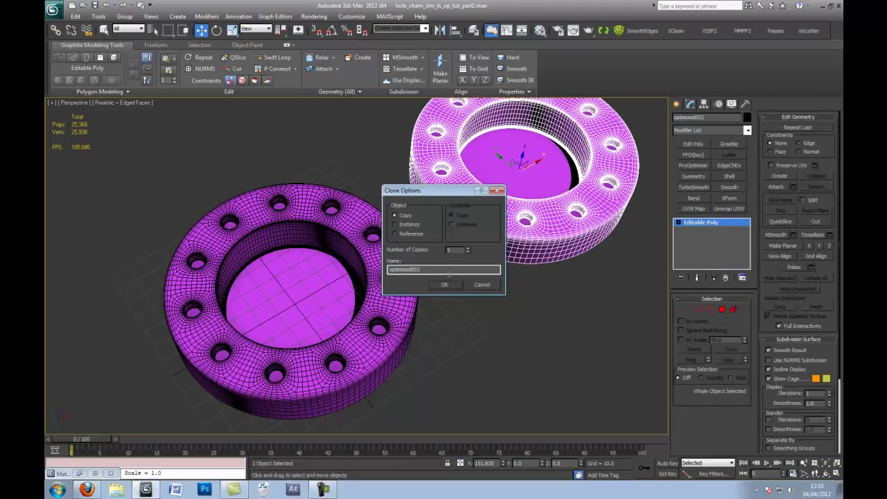
{"action": "left_click", "coordinate": [444, 284]}
{"action": "middle_click_drag", "start_coordinate": [535, 201], "coordinate": [522, 248]}
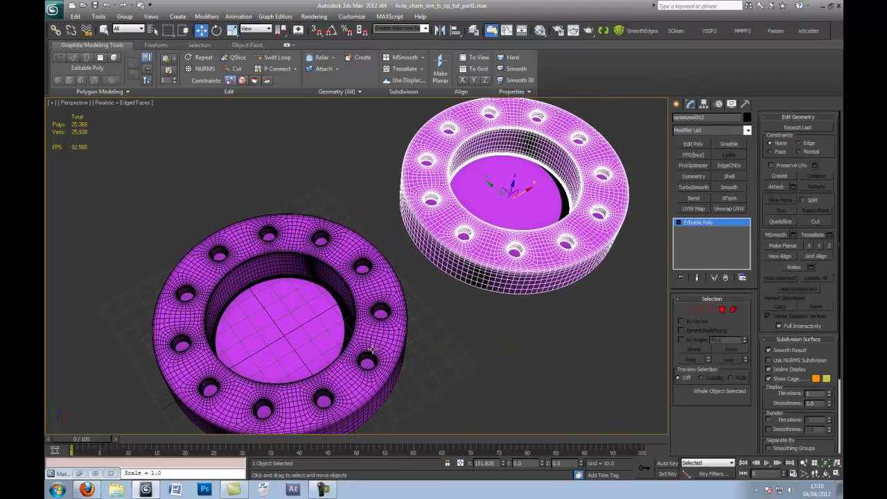
- Remove the 001 suffix from the original's name and rename the copy 'optimized'
{"action": "left_click", "coordinate": [374, 349]}
{"action": "left_click", "coordinate": [704, 118]}
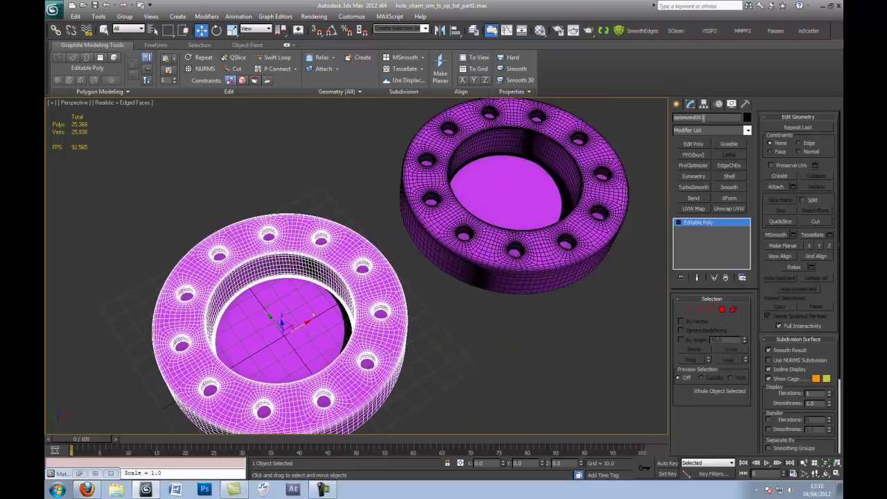
{"action": "key", "text": "BackSpace"}
{"action": "left_click", "coordinate": [575, 225]}
{"action": "double_click", "coordinate": [705, 117]}
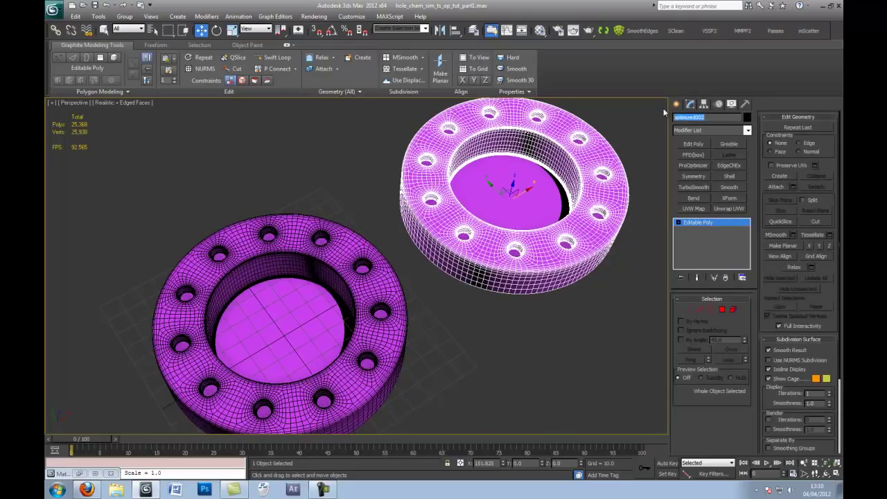
{"action": "type", "text": "o"}
{"action": "middle_click_drag", "start_coordinate": [368, 307], "coordinate": [236, 344]}
{"action": "scroll", "coordinate": [279, 358], "scroll_direction": "up", "scroll_amount": 6}
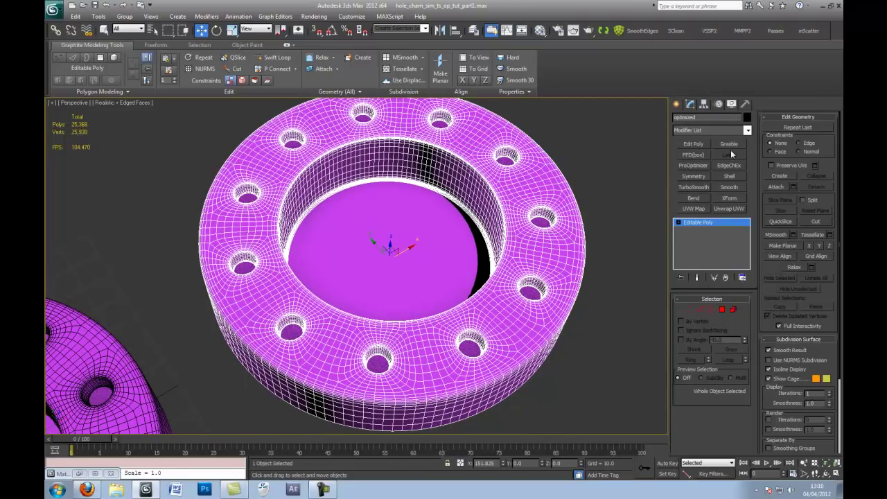
- Add a ProOptimizer modifier to the copy and Calculate its optimization
{"action": "left_click", "coordinate": [692, 166]}
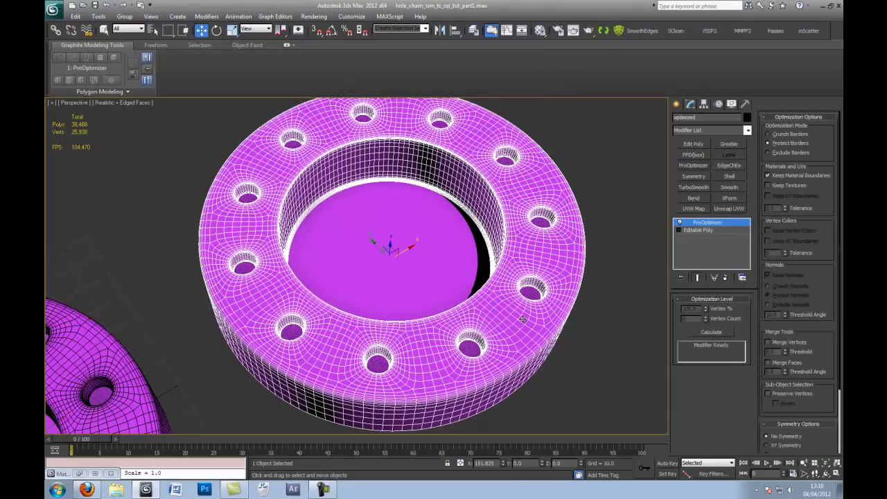
{"action": "left_click", "coordinate": [705, 332]}
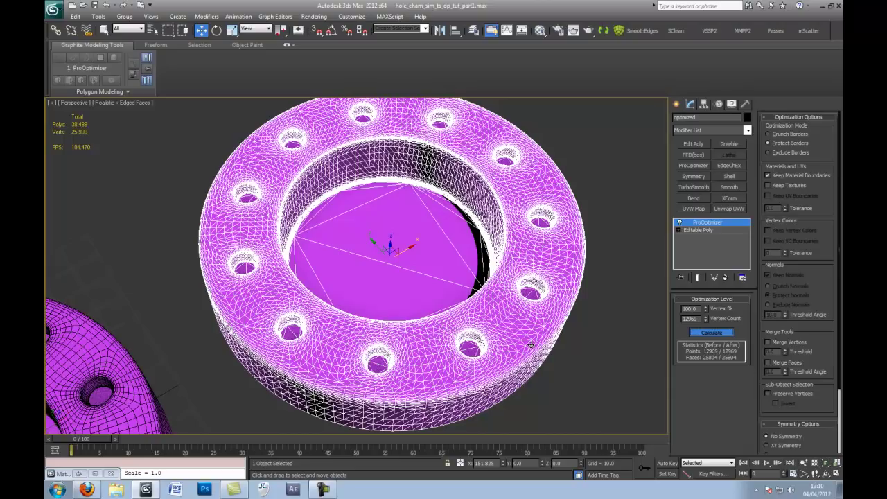
{"action": "key", "text": "F4"}
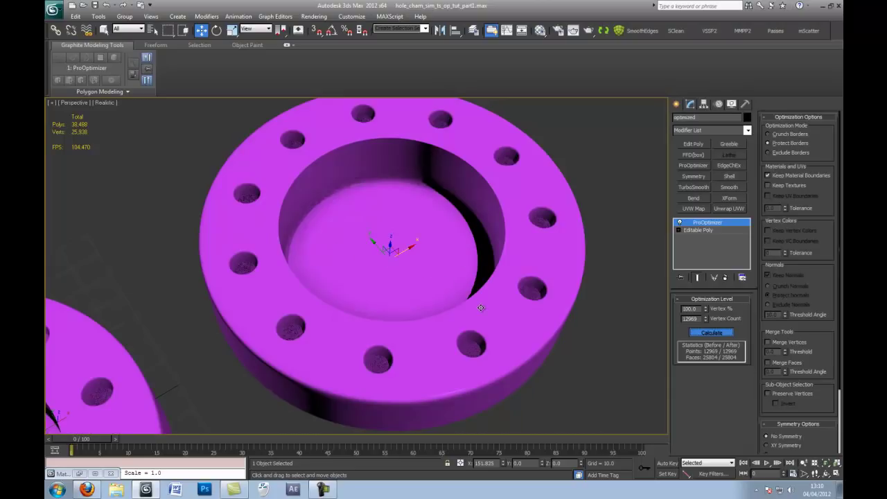
{"action": "scroll", "coordinate": [480, 308], "scroll_direction": "down", "scroll_amount": 4}
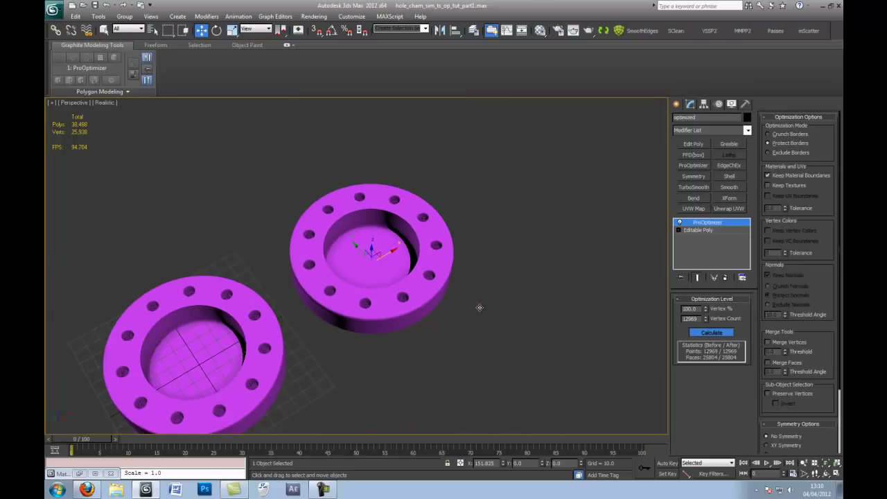
{"action": "scroll", "coordinate": [479, 308], "scroll_direction": "up", "scroll_amount": 5}
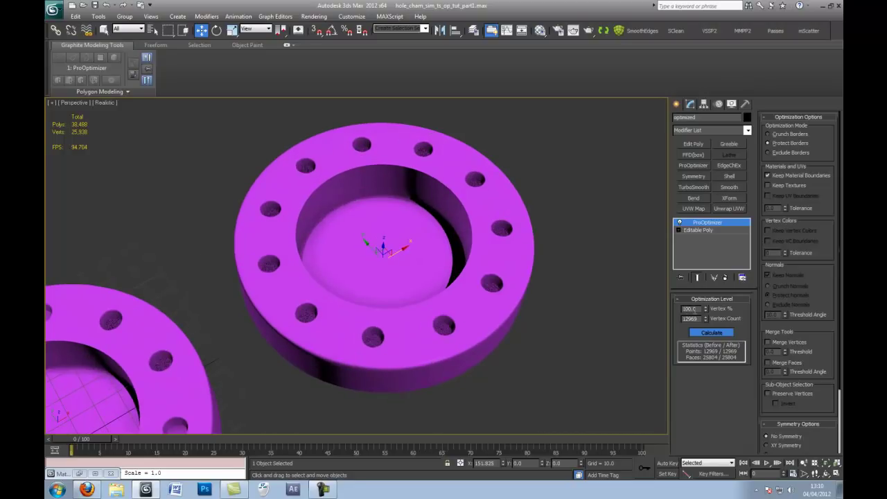
- Set ProOptimizer Vertex % to 40, then 45, and finally 50
{"action": "left_click", "coordinate": [695, 309]}
{"action": "left_click_drag", "start_coordinate": [699, 310], "coordinate": [679, 310]}
{"action": "type", "text": "40"}
{"action": "key", "text": "Return"}
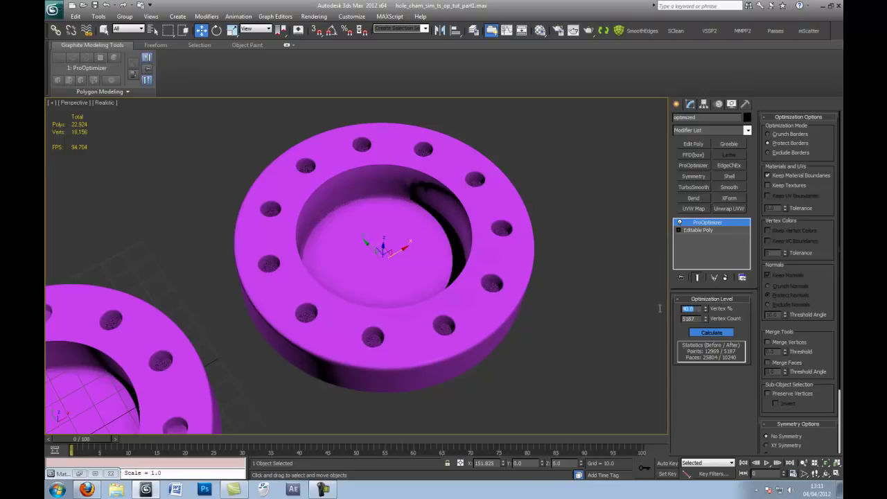
{"action": "key", "text": "Return"}
{"action": "middle_click_drag", "start_coordinate": [481, 283], "coordinate": [659, 292], "text": "alt"}
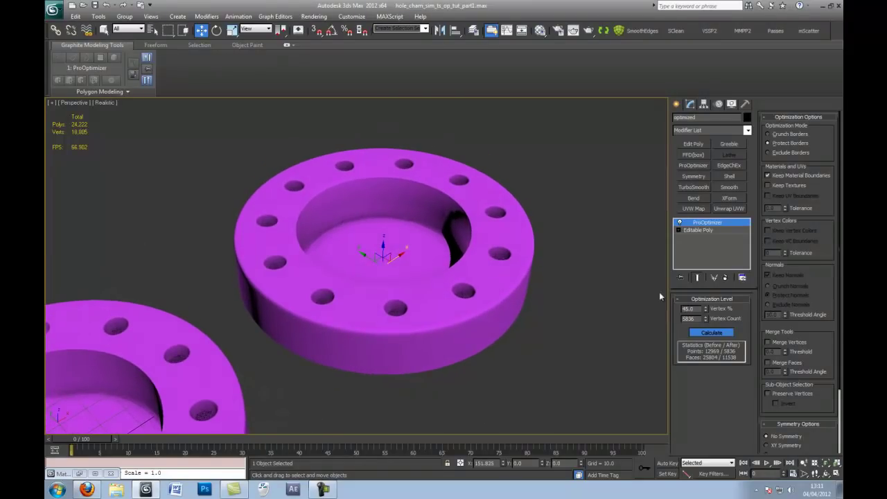
{"action": "double_click", "coordinate": [693, 309]}
{"action": "type", "text": "50"}
{"action": "key", "text": "Return"}
{"action": "middle_click_drag", "start_coordinate": [654, 313], "coordinate": [429, 325], "text": "alt"}
- Collapse the optimized ring to an Editable Poly and show its wireframe edges
{"action": "right_click", "coordinate": [433, 339]}
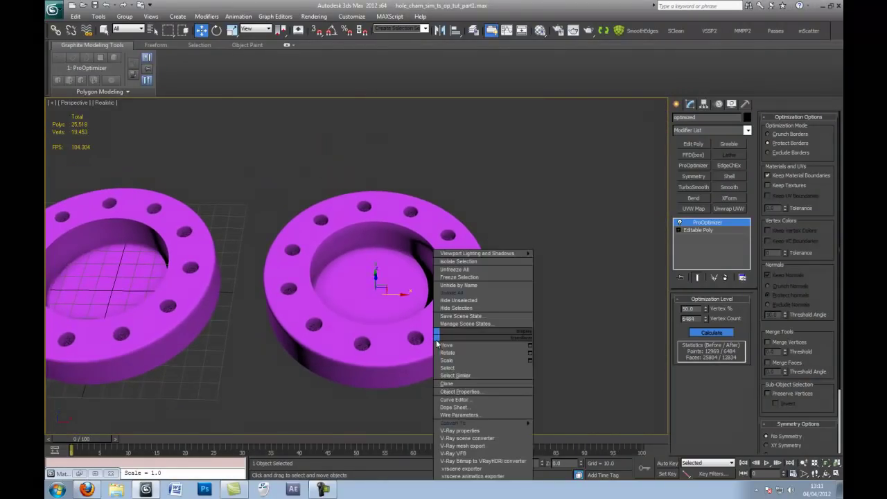
{"action": "left_click", "coordinate": [555, 431]}
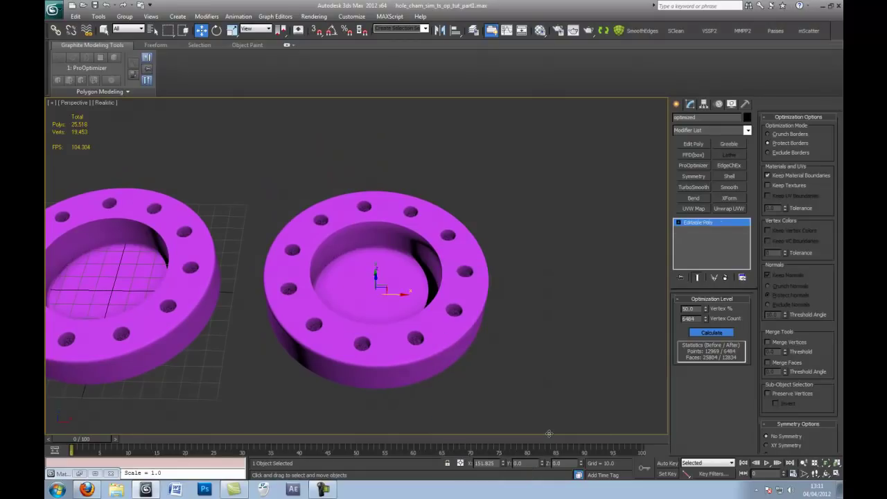
{"action": "key", "text": "F4"}
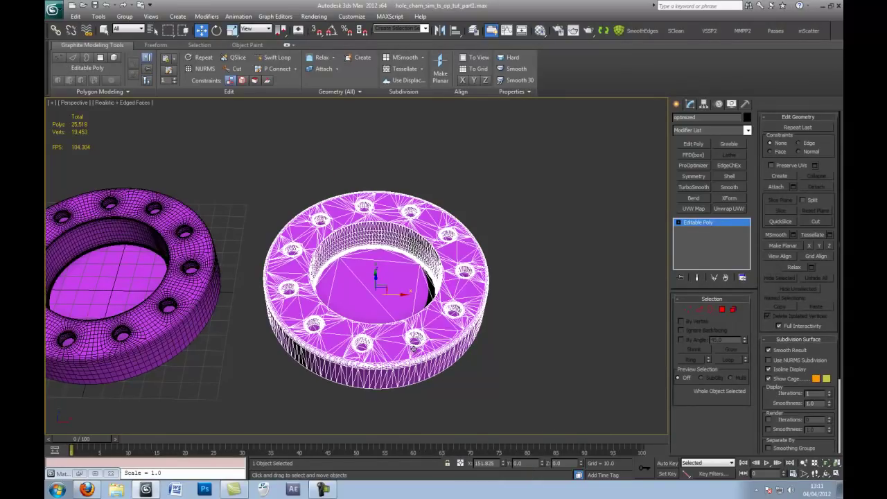
{"action": "middle_click_drag", "start_coordinate": [416, 347], "coordinate": [432, 295], "text": "alt"}
{"action": "scroll", "coordinate": [431, 295], "scroll_direction": "up", "scroll_amount": 3}
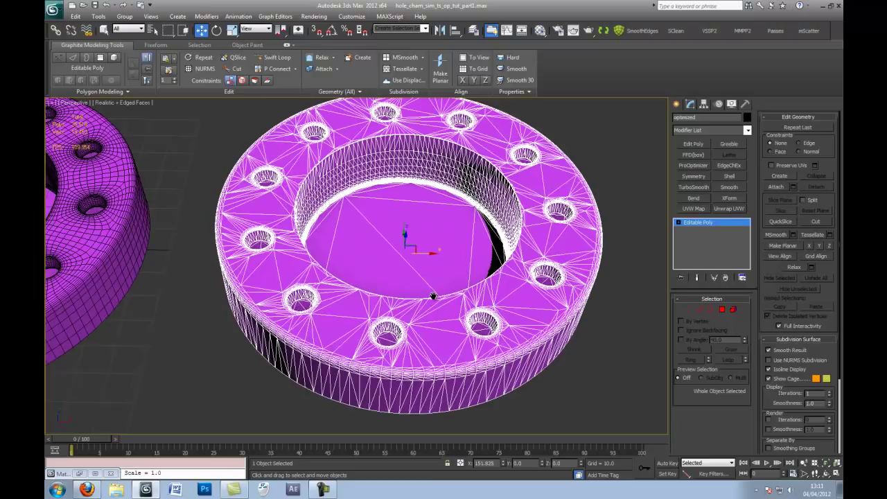
{"action": "scroll", "coordinate": [433, 296], "scroll_direction": "up", "scroll_amount": 2}
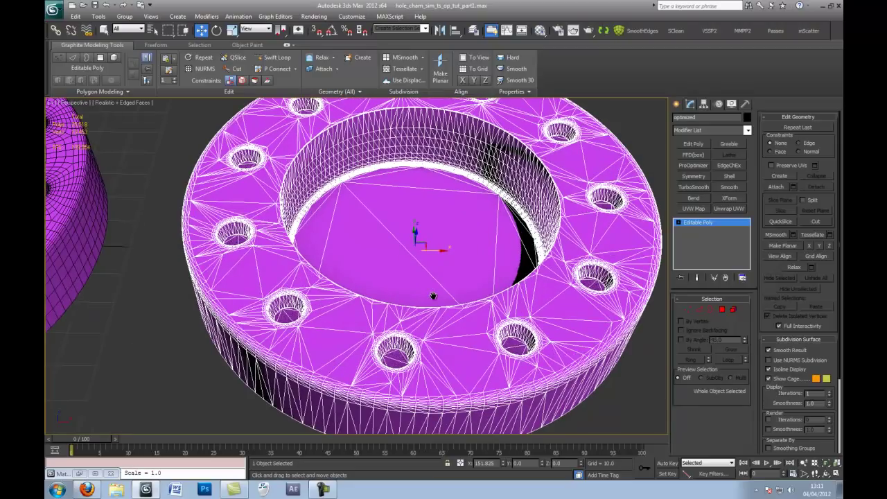
{"action": "scroll", "coordinate": [433, 296], "scroll_direction": "down", "scroll_amount": 2}
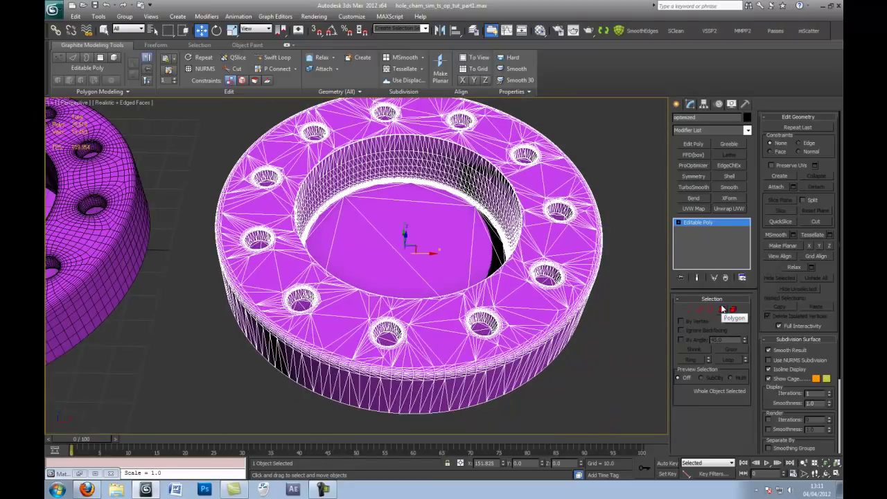
- Select all edges and apply Quadrify Selection to turn triangles into quads
{"action": "left_click", "coordinate": [735, 312]}
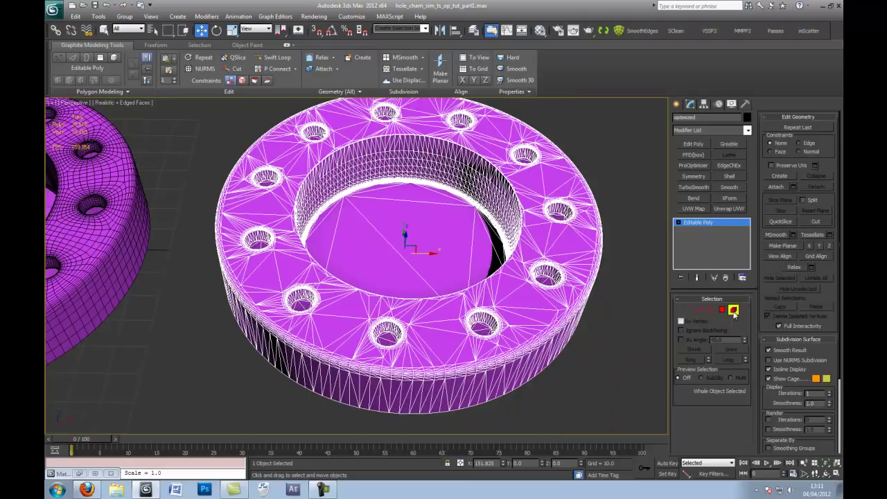
{"action": "key", "text": "ctrl+a"}
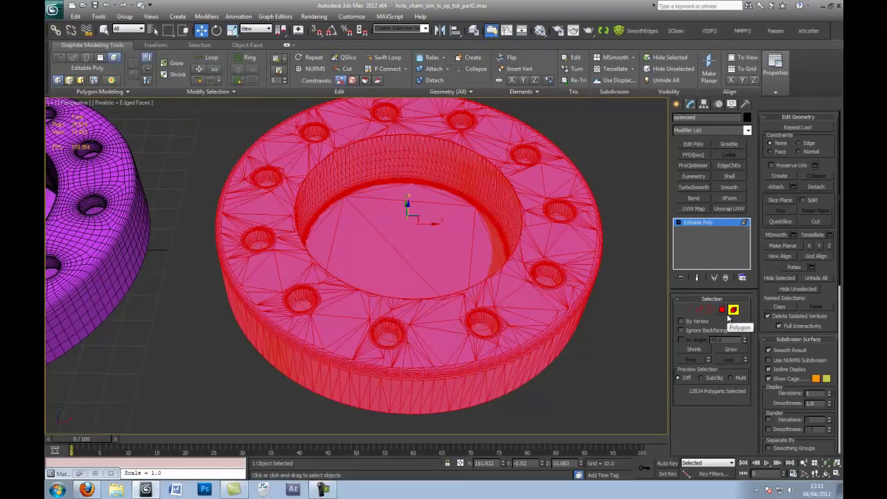
{"action": "key", "text": "4"}
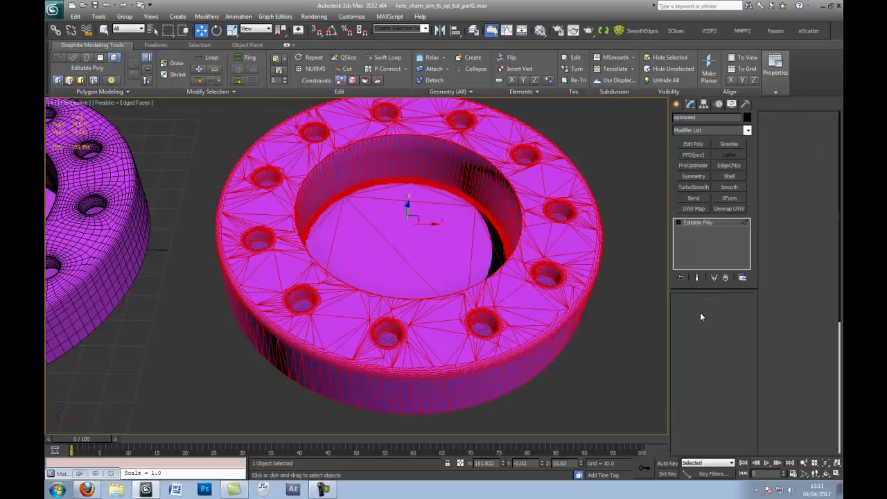
{"action": "key", "text": "2"}
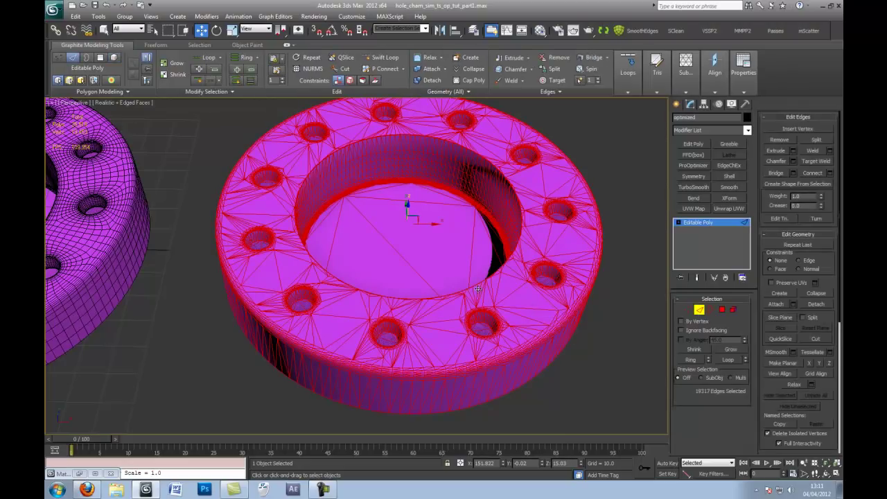
{"action": "left_click", "coordinate": [450, 92]}
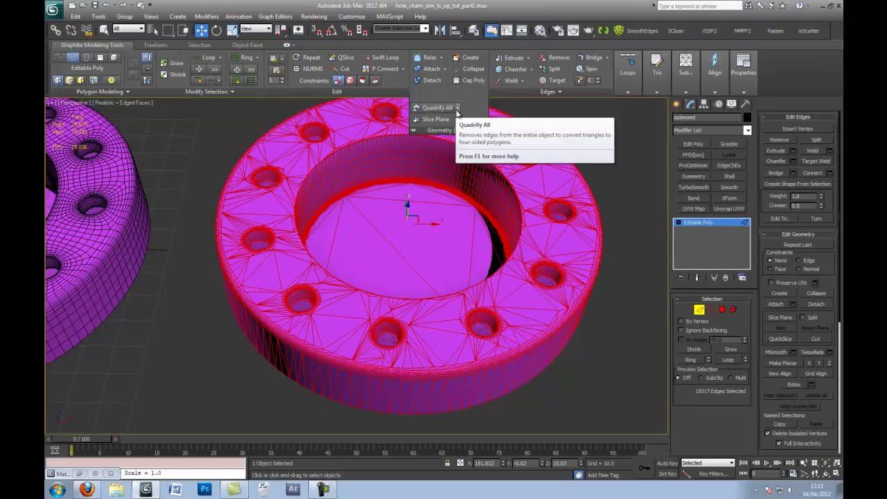
{"action": "left_click", "coordinate": [457, 108]}
{"action": "left_click", "coordinate": [450, 130]}
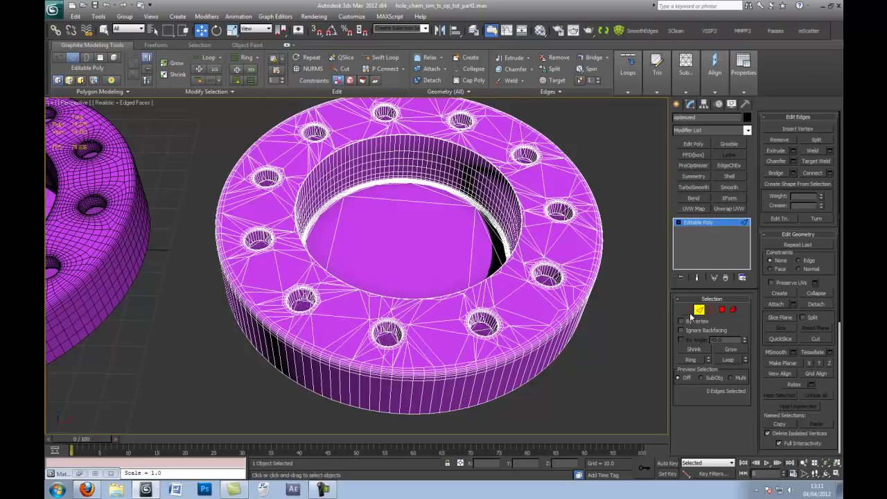
{"action": "key", "text": "2"}
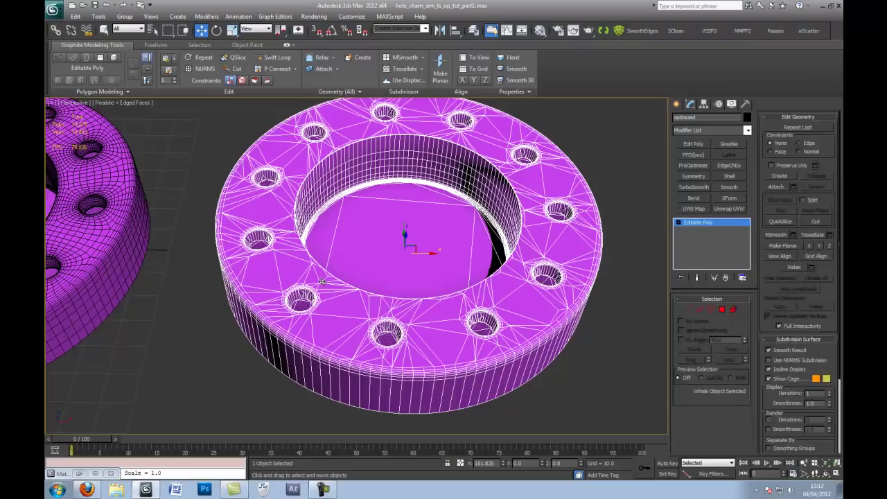
- Deselect the ring and set viewport Statistics to Total + Selection in Configure Viewports
{"action": "left_click", "coordinate": [53, 104]}
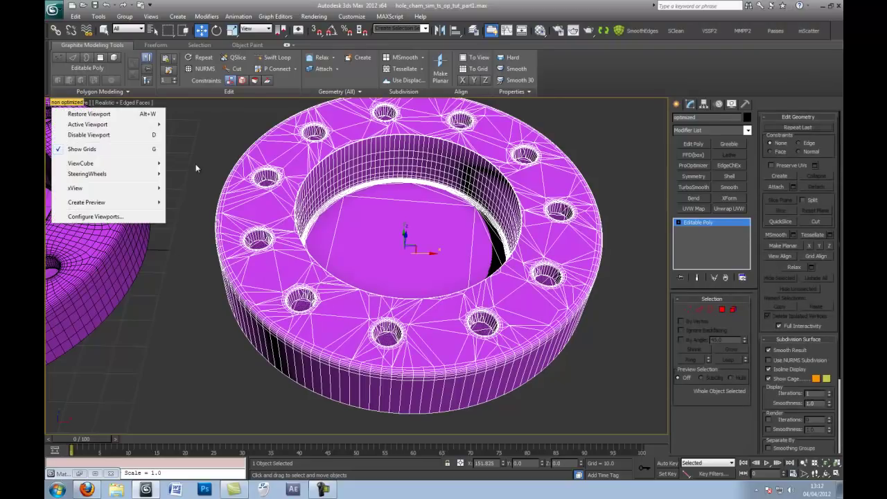
{"action": "left_click", "coordinate": [196, 164]}
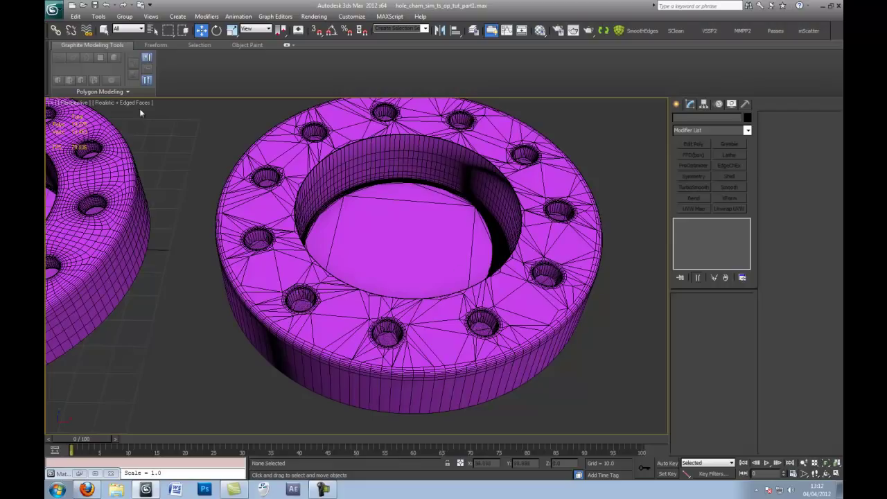
{"action": "scroll", "coordinate": [137, 197], "scroll_direction": "down", "scroll_amount": 2}
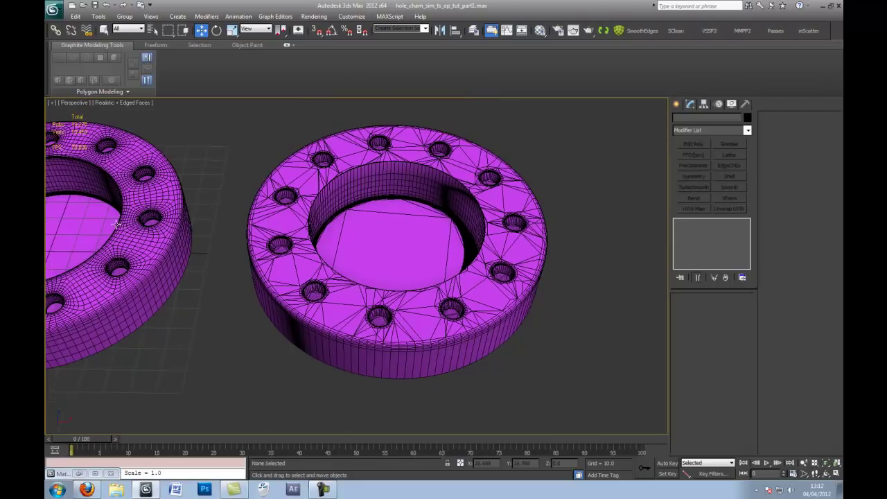
{"action": "left_click", "coordinate": [50, 104]}
{"action": "left_click", "coordinate": [97, 217]}
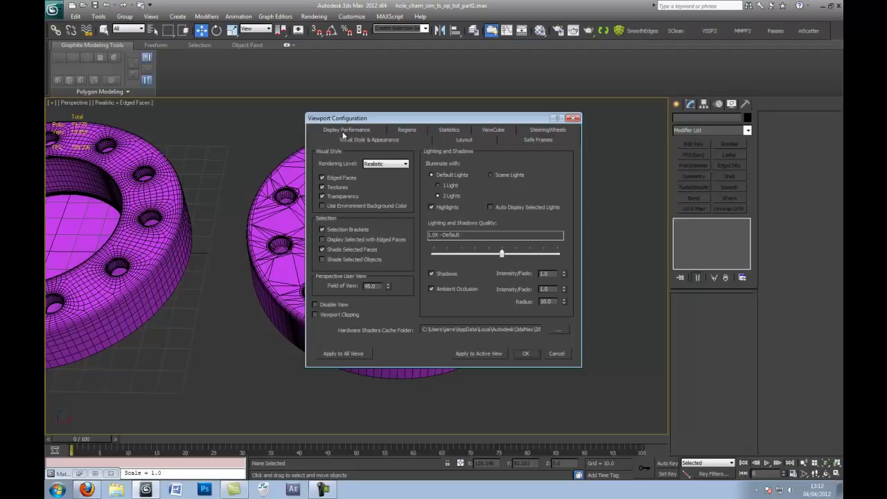
{"action": "left_click", "coordinate": [450, 131]}
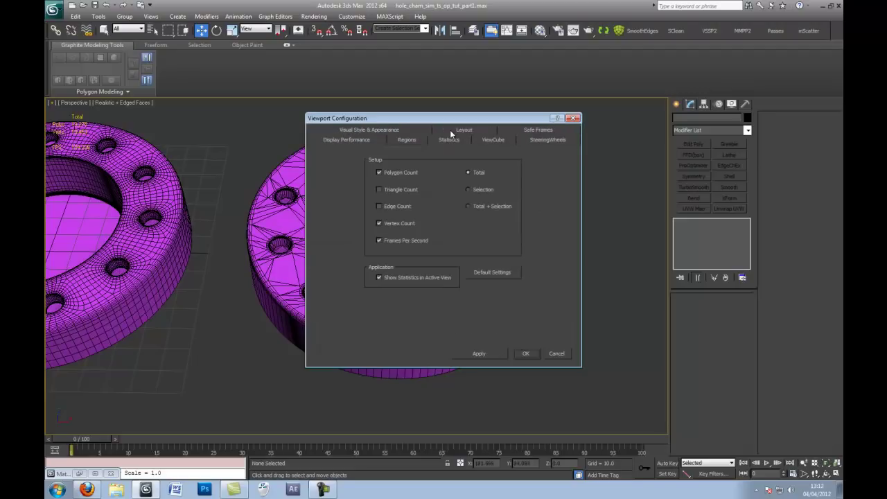
{"action": "left_click", "coordinate": [468, 206]}
{"action": "left_click", "coordinate": [527, 355]}
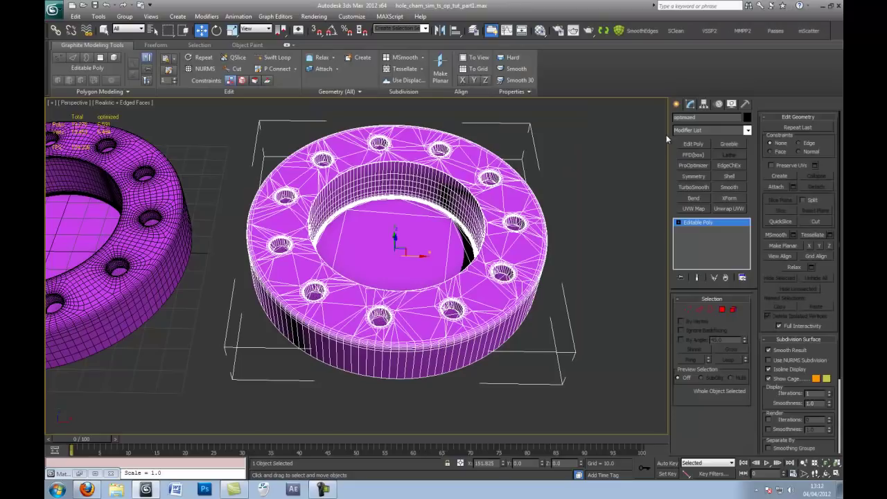
- Select and frame the optimized ring, toggling Edged Faces to inspect its shading
{"action": "middle_click_drag", "start_coordinate": [100, 127], "coordinate": [326, 232], "text": "alt"}
{"action": "left_click", "coordinate": [193, 224]}
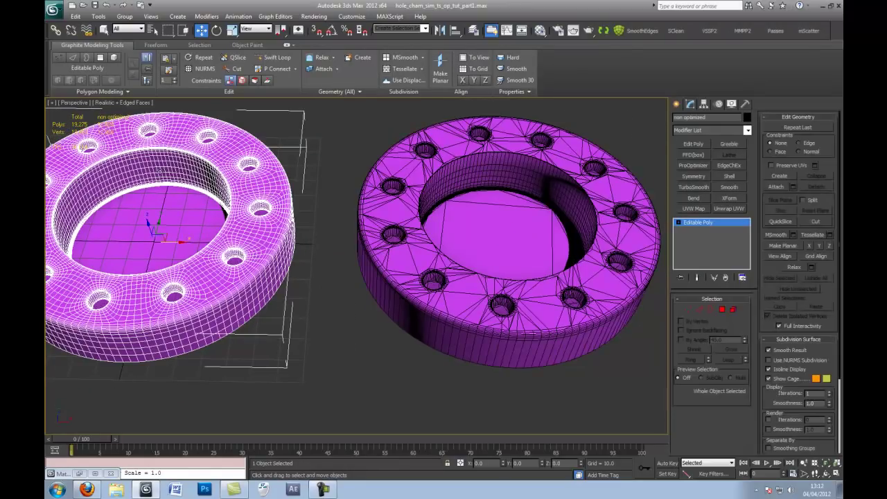
{"action": "left_click", "coordinate": [447, 329]}
{"action": "key", "text": "z"}
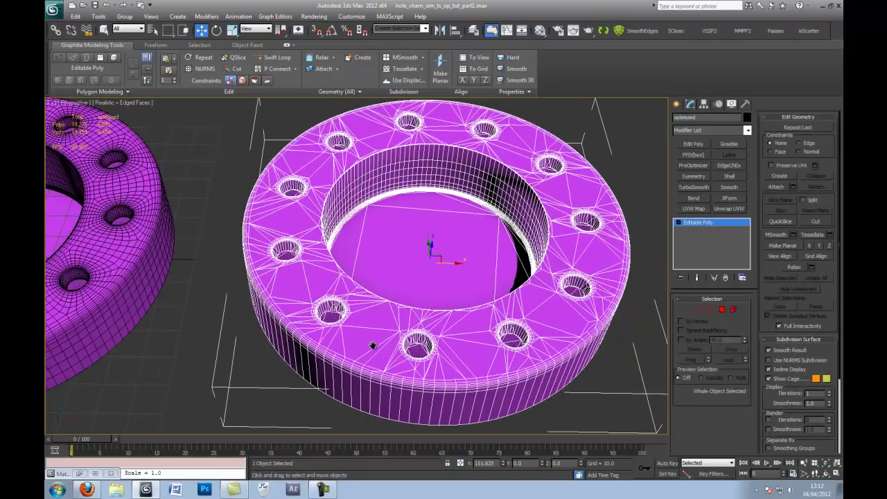
{"action": "key", "text": "F4"}
{"action": "mouse_move", "coordinate": [465, 338]}
{"action": "middle_mouse_down", "text": "alt"}
{"action": "mouse_move", "coordinate": [465, 309]}
{"action": "mouse_move", "coordinate": [455, 337]}
{"action": "middle_mouse_up", "text": "alt"}
{"action": "scroll", "coordinate": [455, 338], "scroll_direction": "down", "scroll_amount": 4}
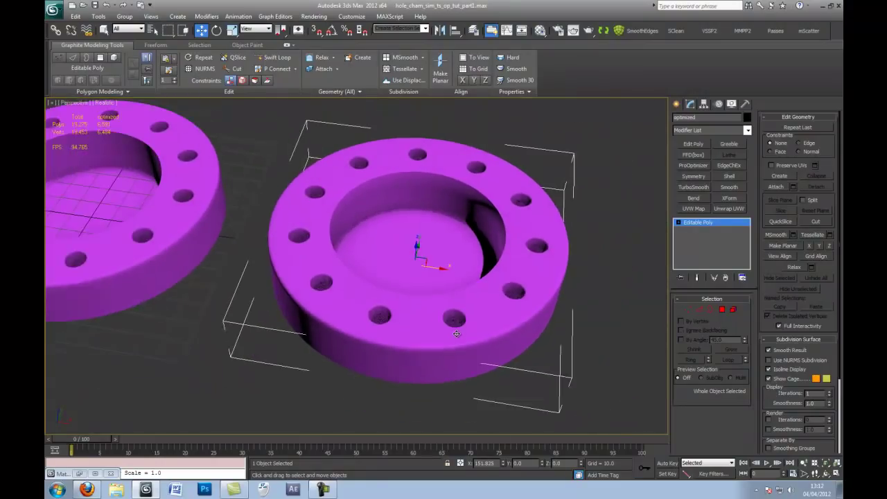
{"action": "scroll", "coordinate": [454, 338], "scroll_direction": "up", "scroll_amount": 3}
{"action": "key", "text": "F4"}
{"action": "middle_click_drag", "start_coordinate": [452, 335], "coordinate": [399, 387], "text": "alt"}
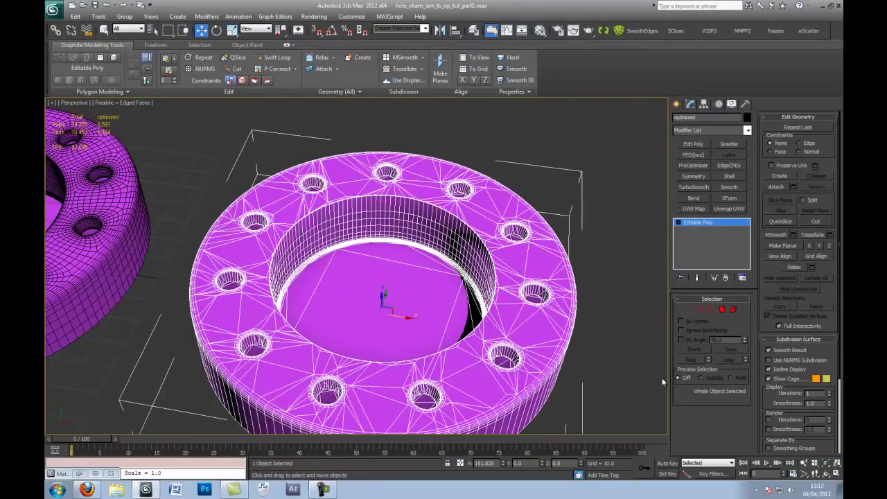
- Select all polygons of the optimized ring to count its 6,591 faces
{"action": "left_click", "coordinate": [721, 309]}
{"action": "key", "text": "ctrl+a"}
{"action": "middle_click_drag", "start_coordinate": [447, 364], "coordinate": [369, 258], "text": "alt"}
{"action": "left_click", "coordinate": [413, 425]}
{"action": "scroll", "coordinate": [371, 257], "scroll_direction": "up", "scroll_amount": 2}
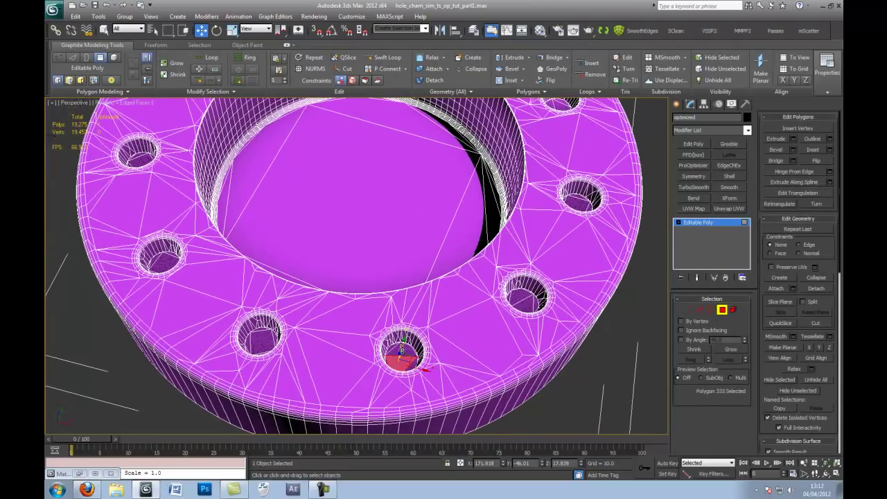
{"action": "scroll", "coordinate": [383, 249], "scroll_direction": "down", "scroll_amount": 5}
{"action": "scroll", "coordinate": [402, 363], "scroll_direction": "up", "scroll_amount": 6}
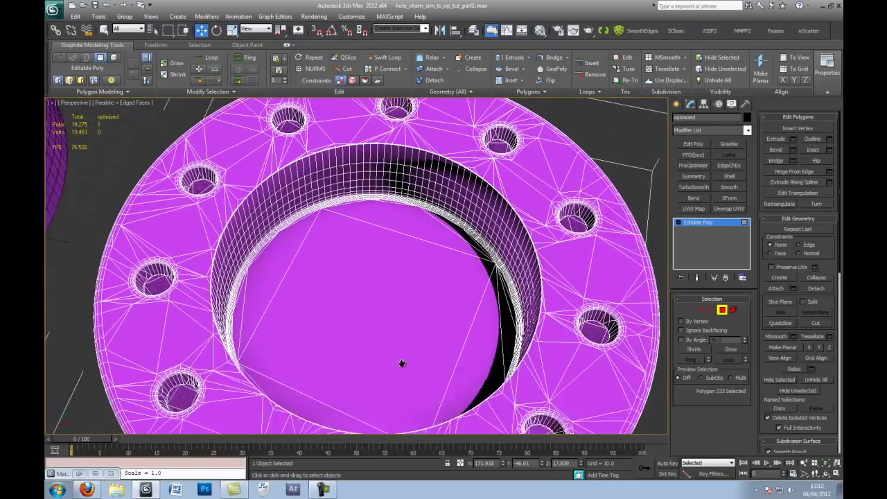
{"action": "scroll", "coordinate": [312, 285], "scroll_direction": "up", "scroll_amount": 2}
{"action": "scroll", "coordinate": [429, 339], "scroll_direction": "down", "scroll_amount": 5}
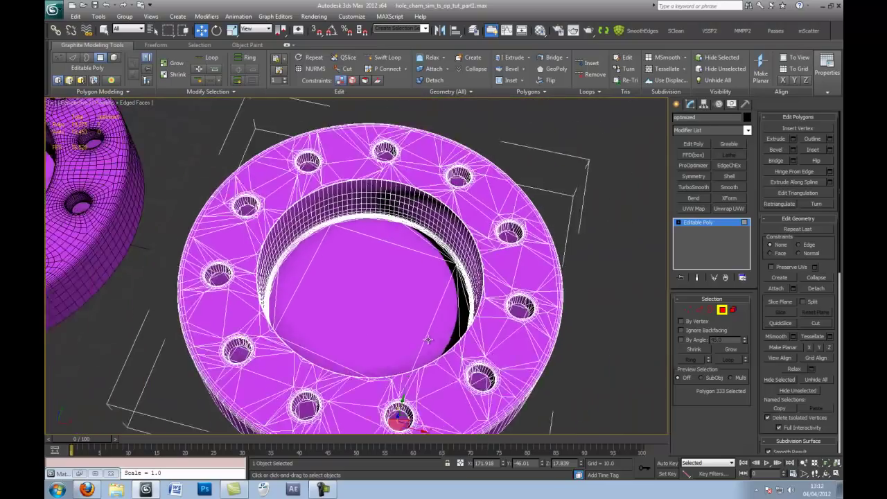
{"action": "middle_click_drag", "start_coordinate": [428, 339], "coordinate": [415, 473], "text": "alt"}
{"action": "scroll", "coordinate": [409, 250], "scroll_direction": "up", "scroll_amount": 3}
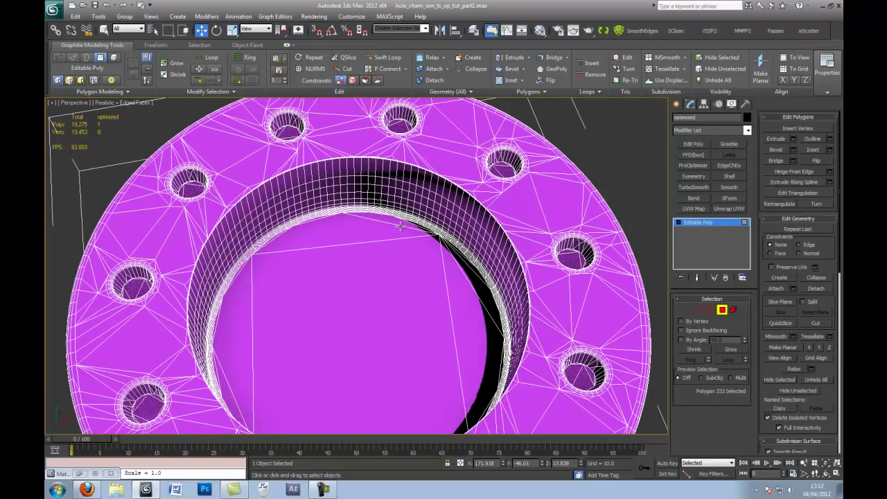
- Return to object level and select the non-optimized ring to compare its 12,684 polygons
{"action": "left_click", "coordinate": [722, 310]}
{"action": "scroll", "coordinate": [371, 259], "scroll_direction": "down", "scroll_amount": 6}
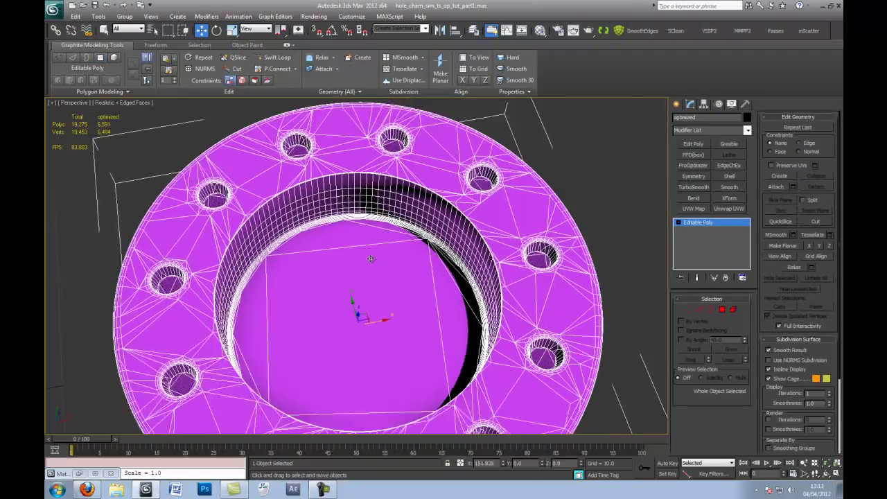
{"action": "middle_click_drag", "start_coordinate": [371, 261], "coordinate": [469, 207]}
{"action": "scroll", "coordinate": [444, 235], "scroll_direction": "up", "scroll_amount": 3}
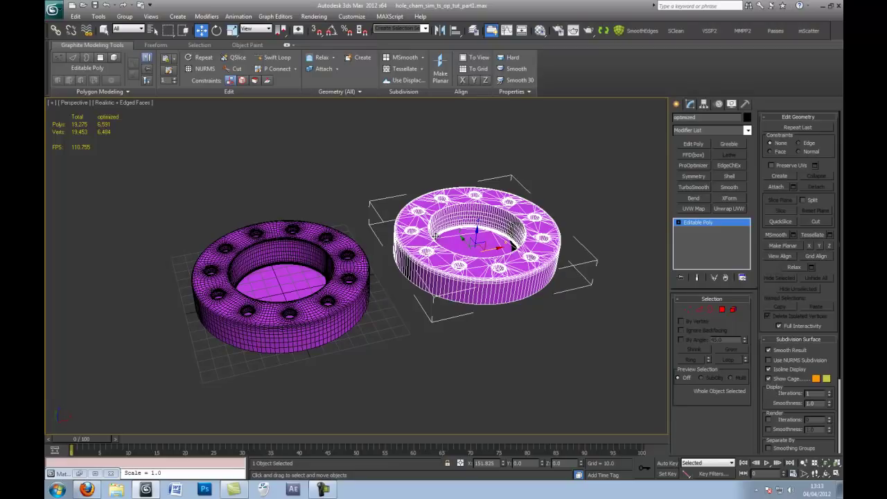
{"action": "left_click", "coordinate": [461, 277]}
{"action": "left_click", "coordinate": [337, 321]}
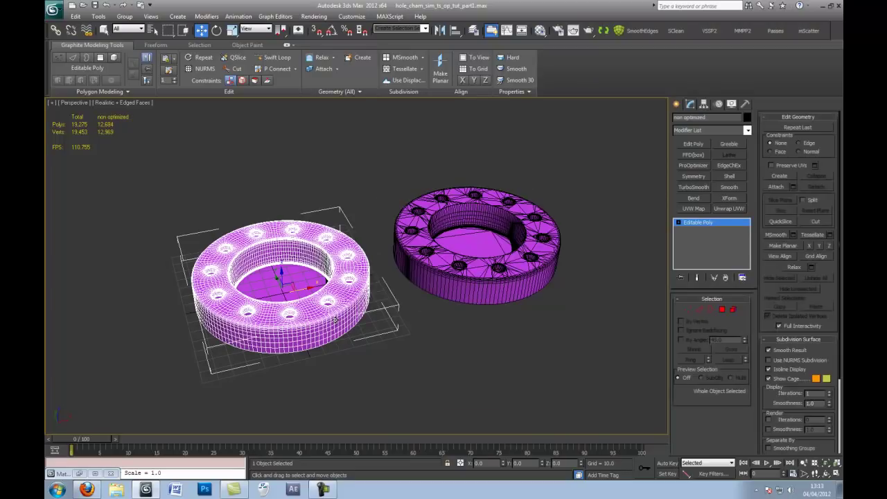
{"action": "scroll", "coordinate": [318, 340], "scroll_direction": "up", "scroll_amount": 5}
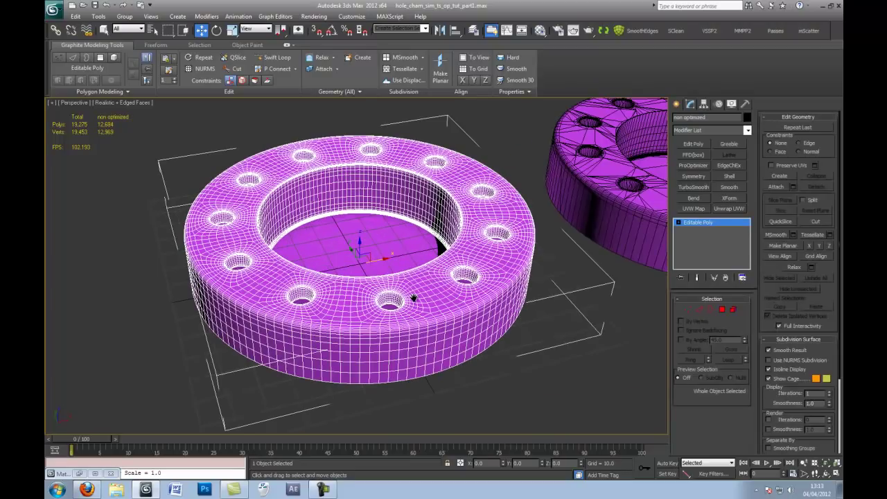
{"action": "middle_click_drag", "start_coordinate": [414, 301], "coordinate": [384, 326]}
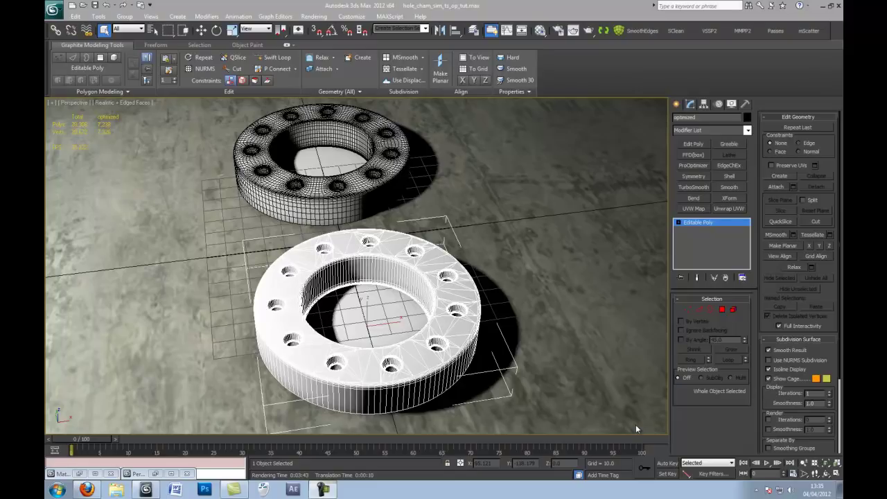
- Compare the upper original and lower optimized rings, then render the perspective view of both
{"action": "left_click", "coordinate": [324, 197]}
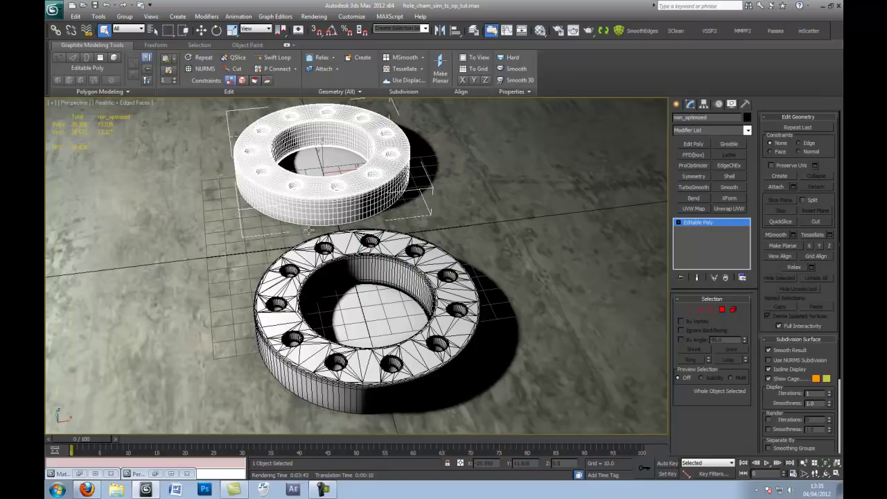
{"action": "left_click", "coordinate": [293, 315]}
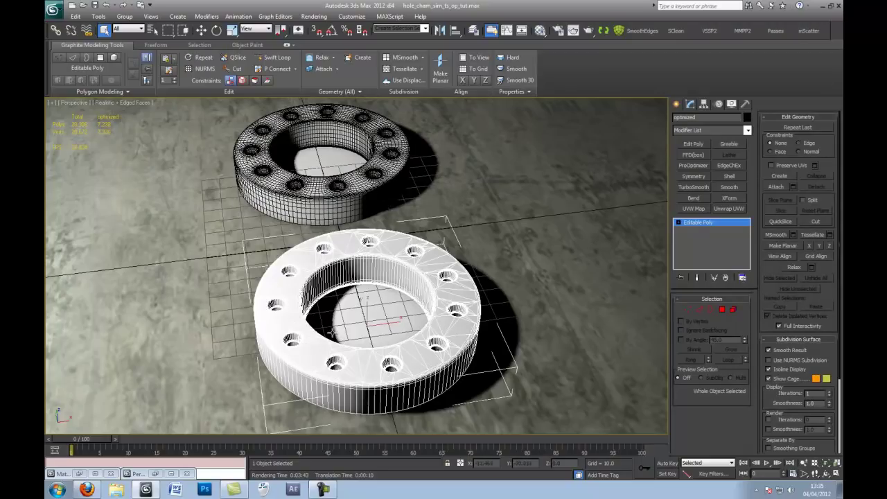
{"action": "left_click", "coordinate": [333, 199]}
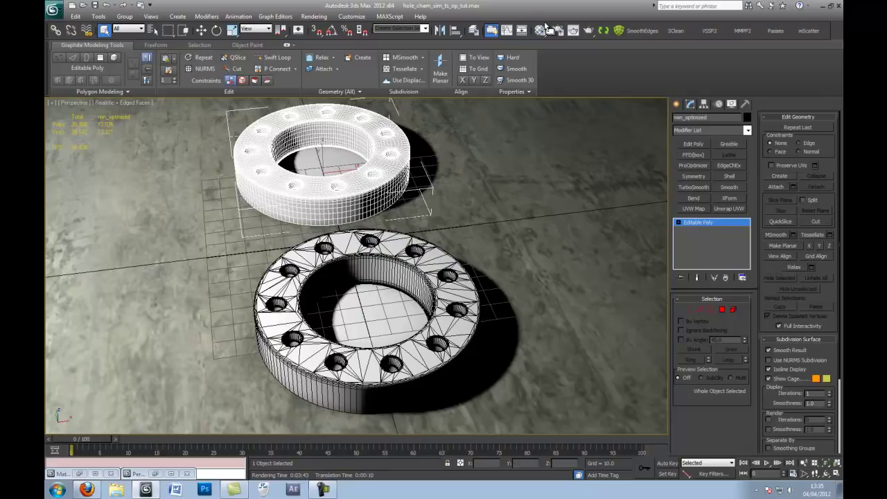
{"action": "left_click", "coordinate": [573, 31]}
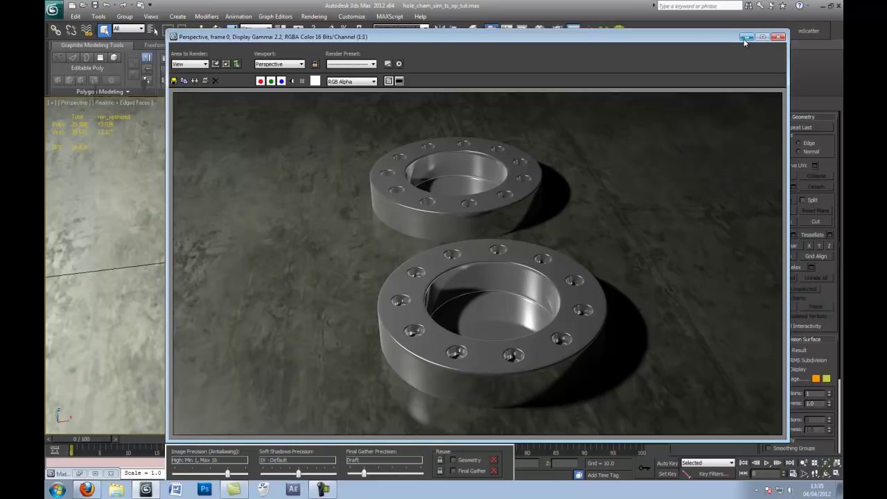
- Move the Rendered Frame Window lower and minimize it to reveal the wireframe viewport
{"action": "left_click_drag", "start_coordinate": [592, 38], "coordinate": [606, 107]}
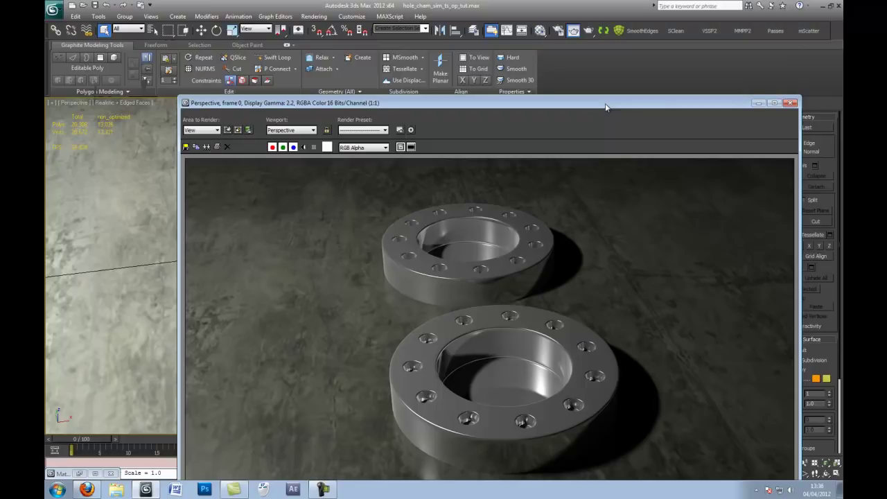
{"action": "left_click", "coordinate": [758, 104]}
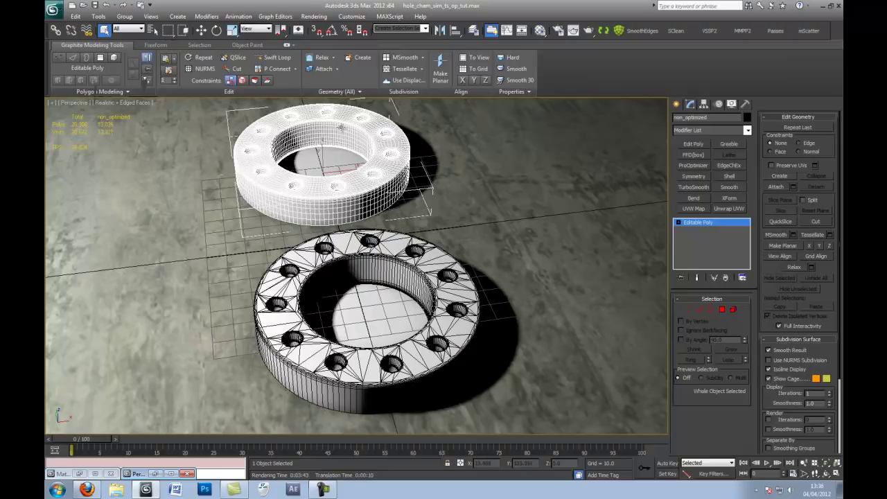
{"action": "left_click", "coordinate": [351, 92]}
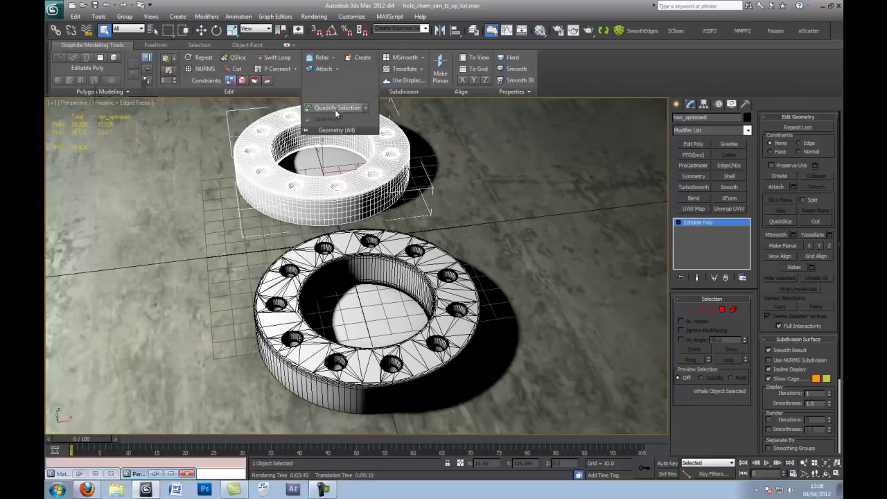